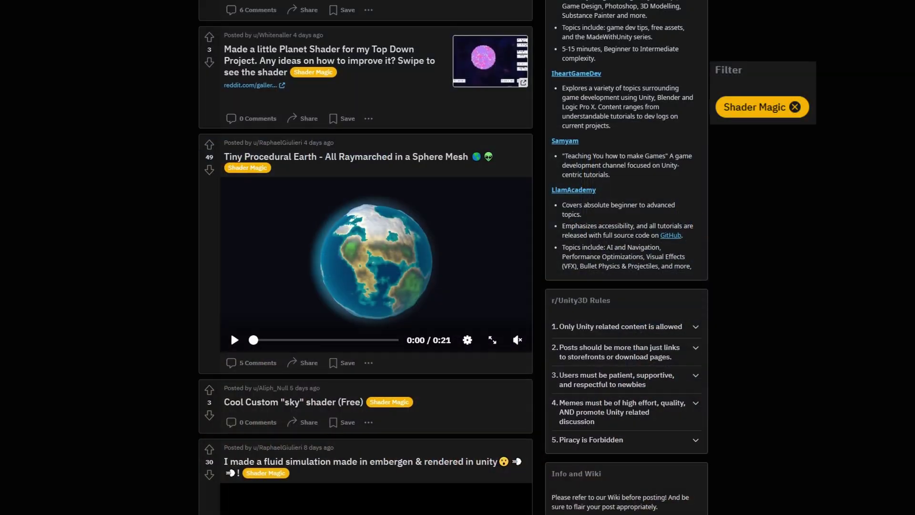
scroll(458, 257, down, 5)
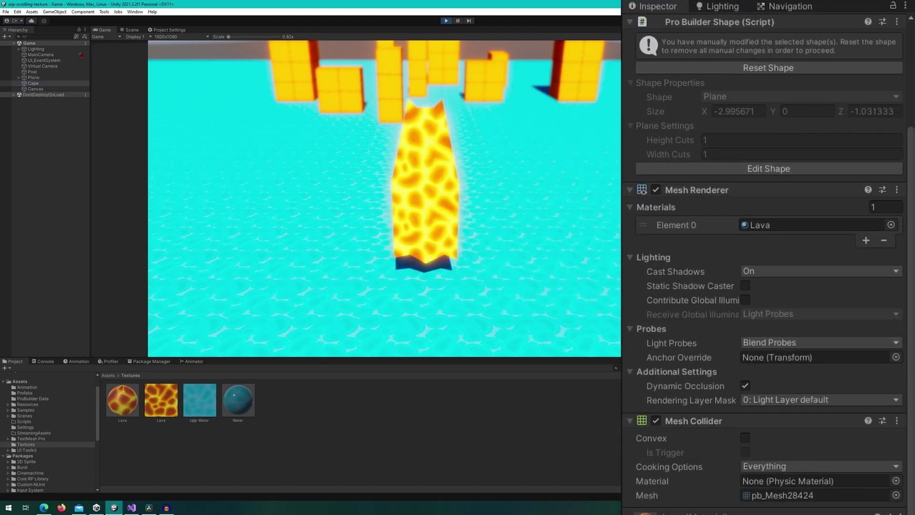
- Toggle the Lava material's Emission off and back on to compare how the cape looks with and without it
scroll(686, 486, down, 10)
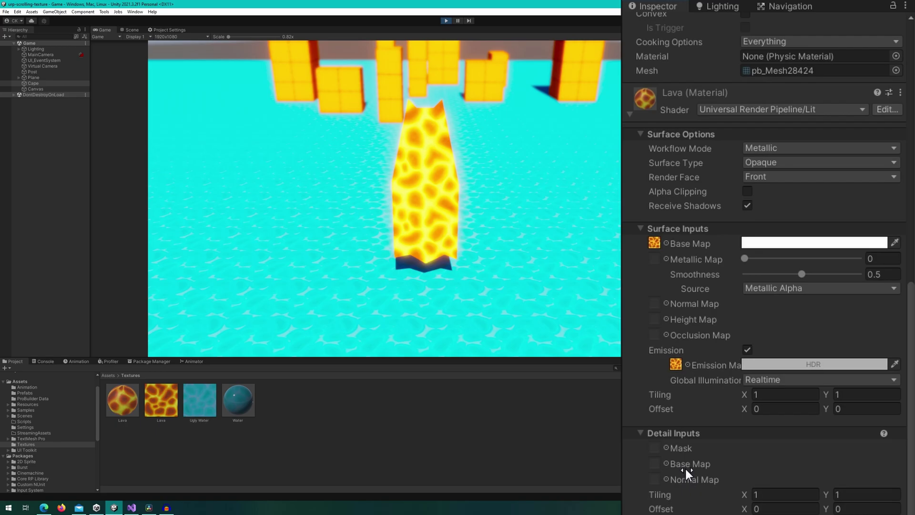
click(746, 351)
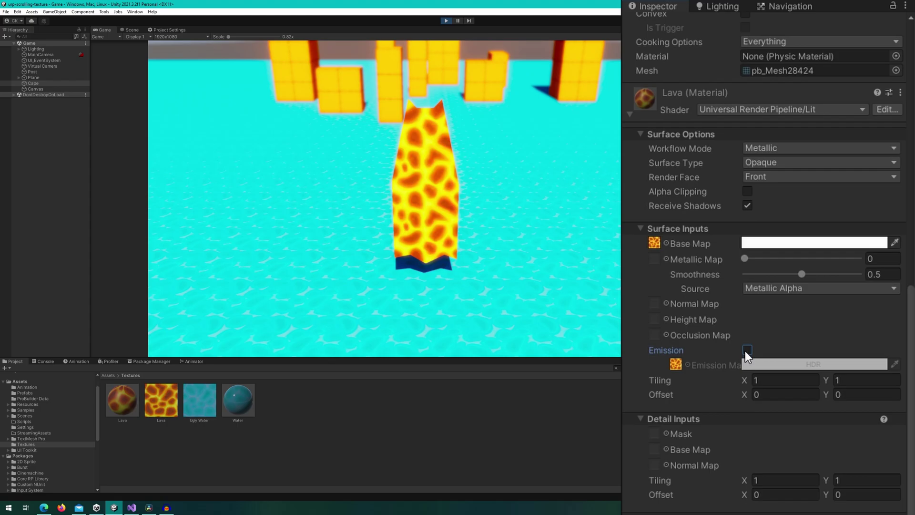
click(746, 351)
click(746, 350)
click(747, 350)
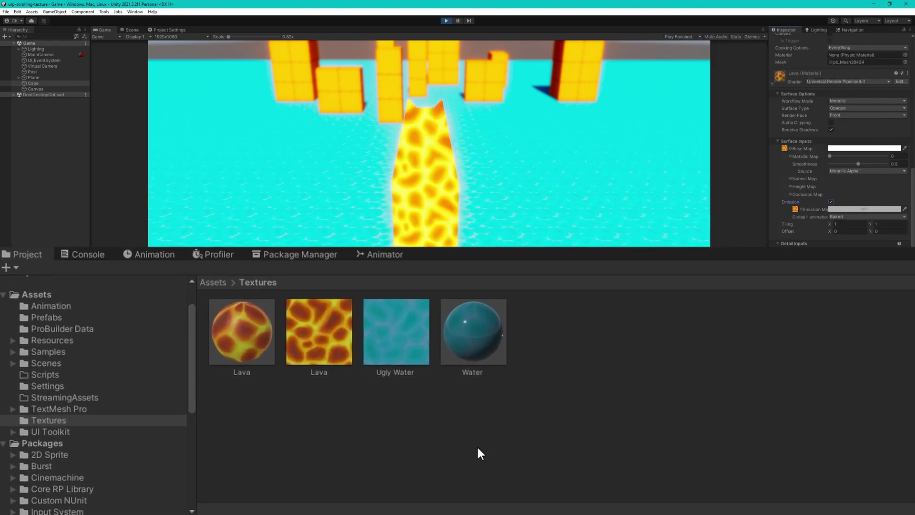
- Create a URP Lit Shader Graph named Scrolling UV in the Textures folder and open it for editing
right_click(443, 474)
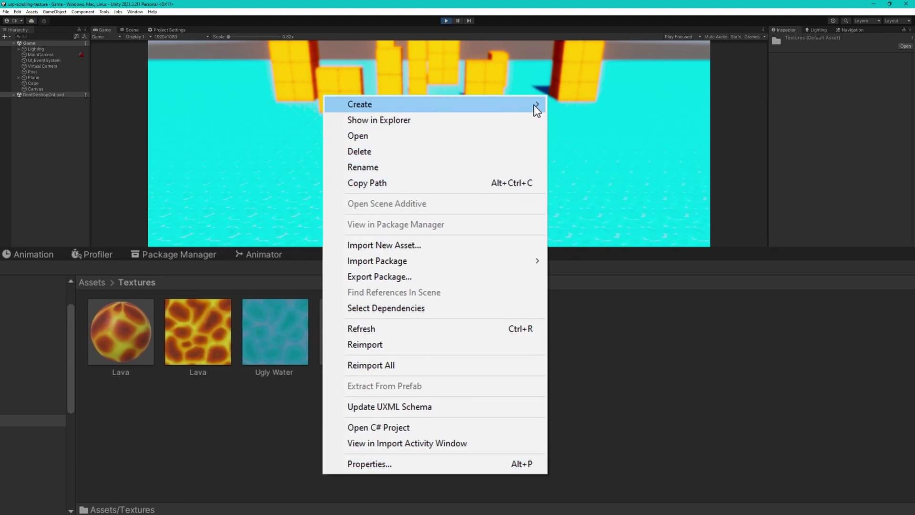
mouse_move(534, 105)
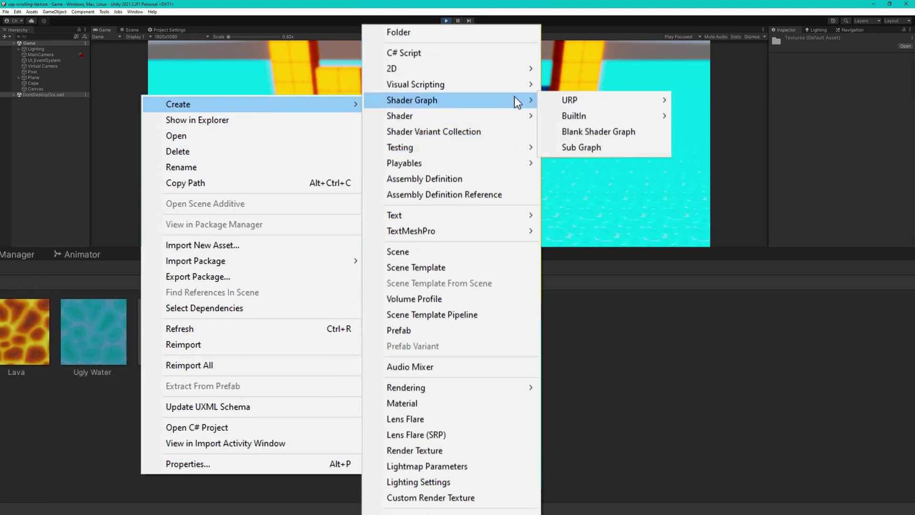
mouse_move(577, 100)
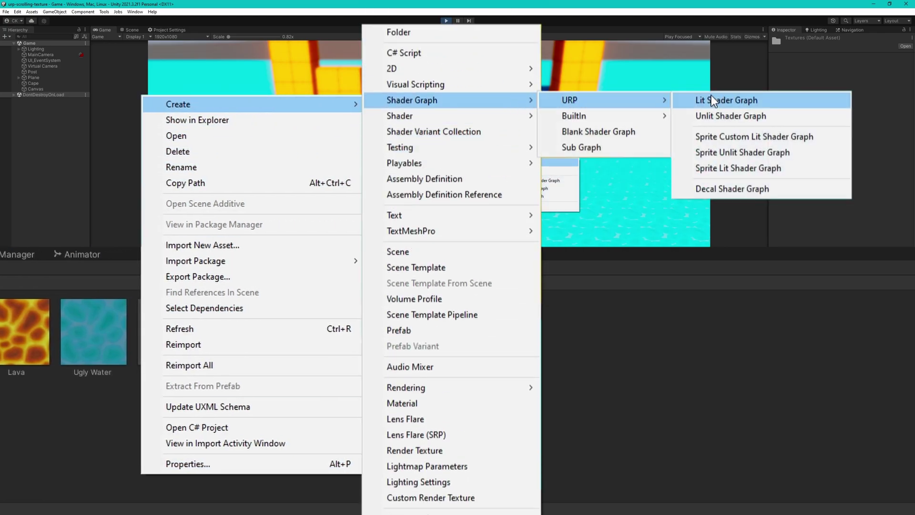
click(727, 99)
text(Sc)
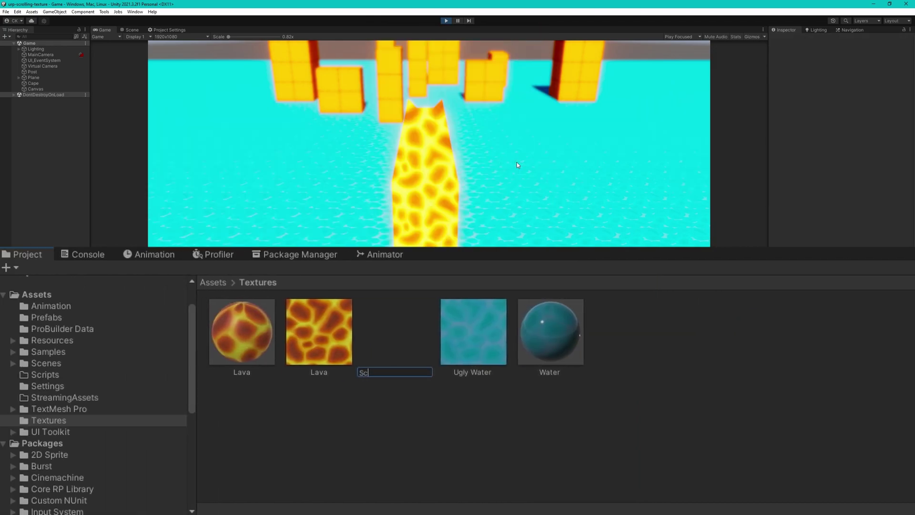
text(rolling UV)
key(Return)
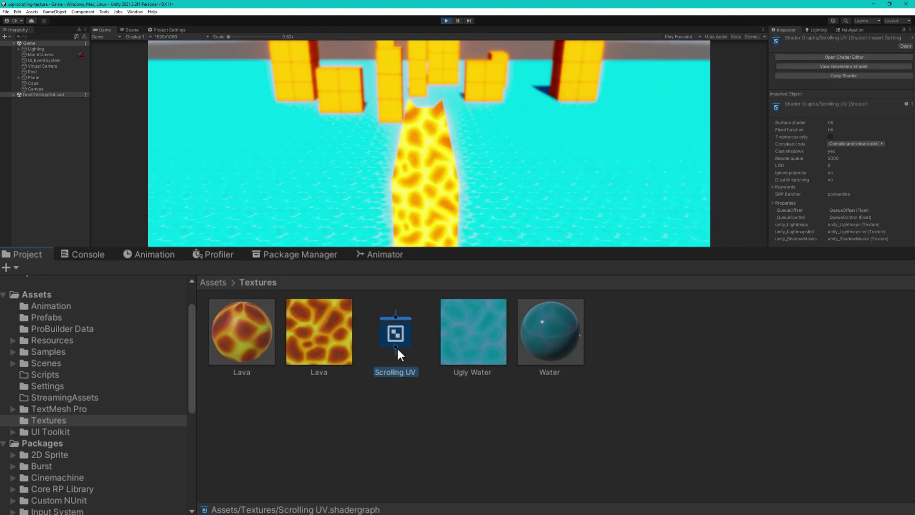
double_click(396, 341)
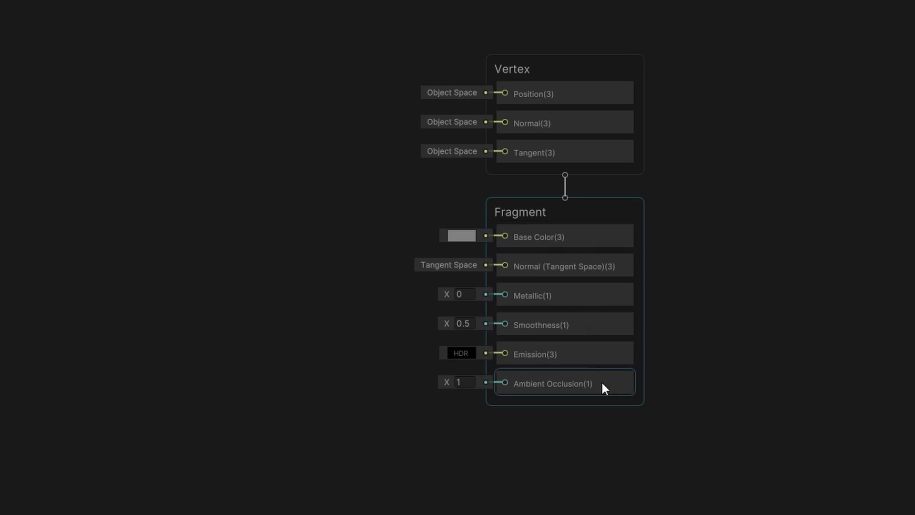
mouse_move(602, 380)
mouse_down()
mouse_move(603, 368)
mouse_move(602, 382)
mouse_up()
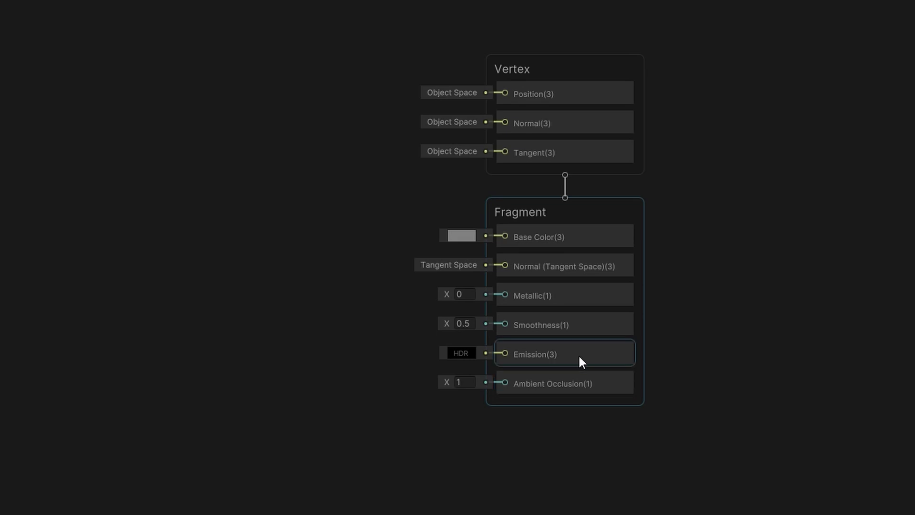
- Add a Texture 2D property named BaseMap to the Scrolling UV shader graph
click(124, 65)
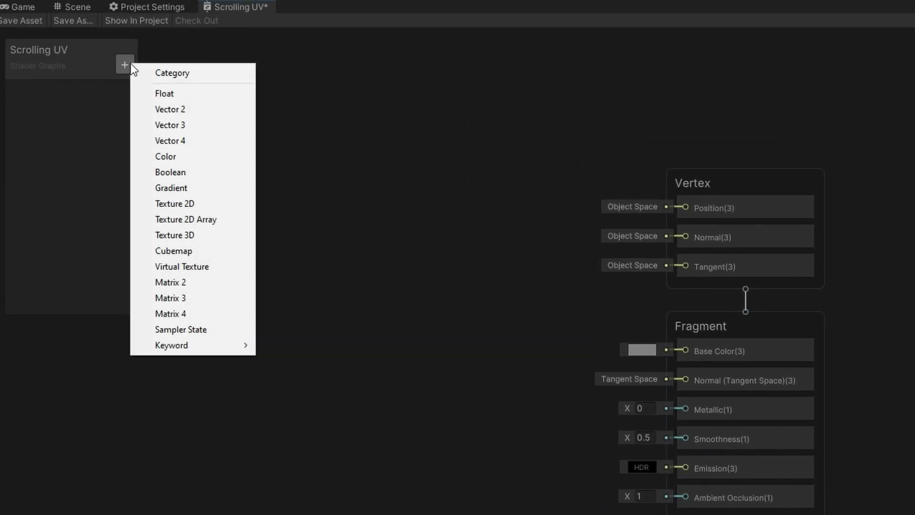
click(202, 204)
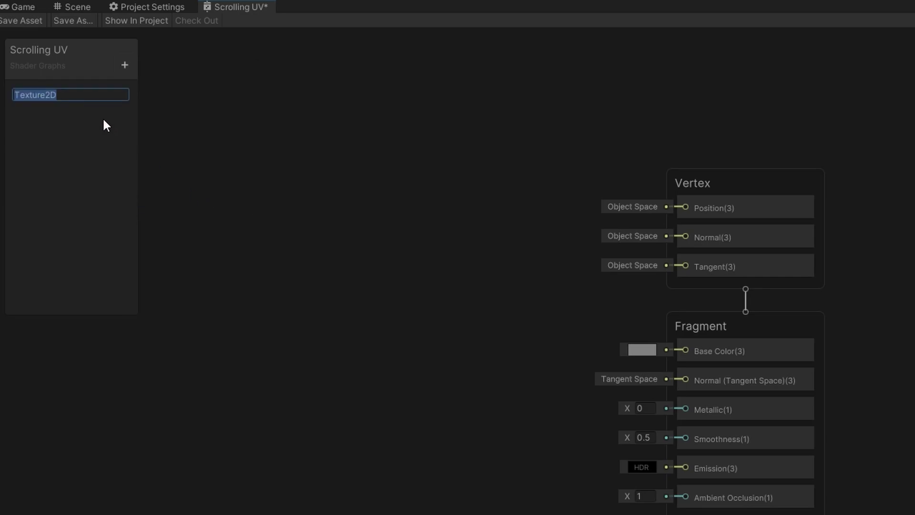
text(BaseMap)
key(Return)
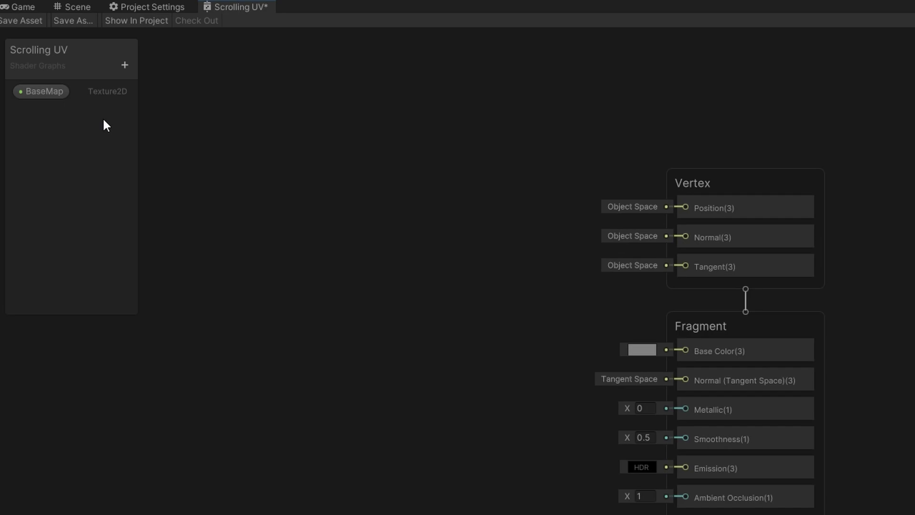
- Add a Vector 2 property named ScrollSpeed to the shader graph
click(119, 70)
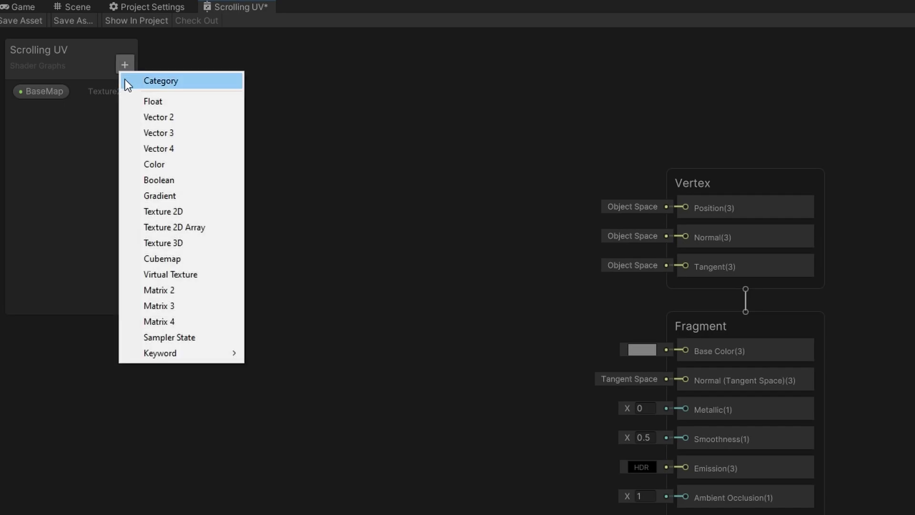
click(195, 118)
text(ScrollSpeed)
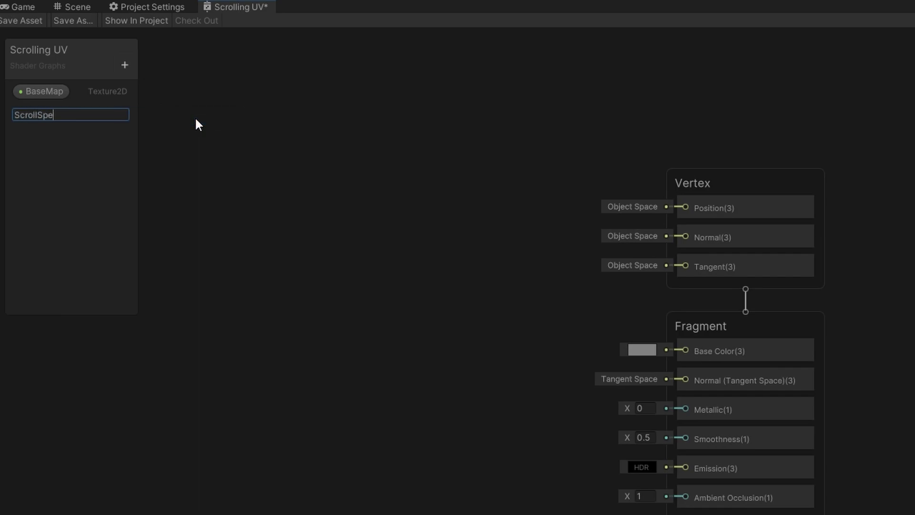
key(Return)
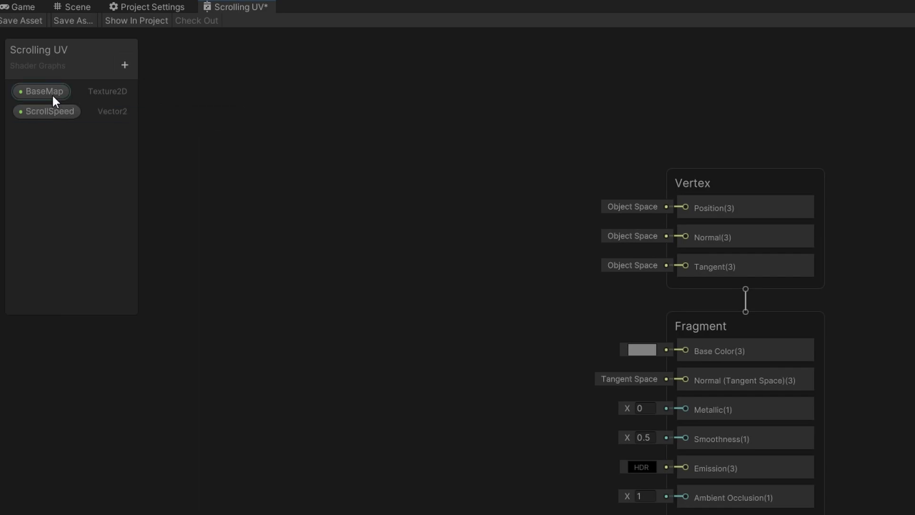
- Place the BaseMap property in the graph and feed it into the Texture input of a new Sample Texture 2D node
drag(36, 95, 194, 352)
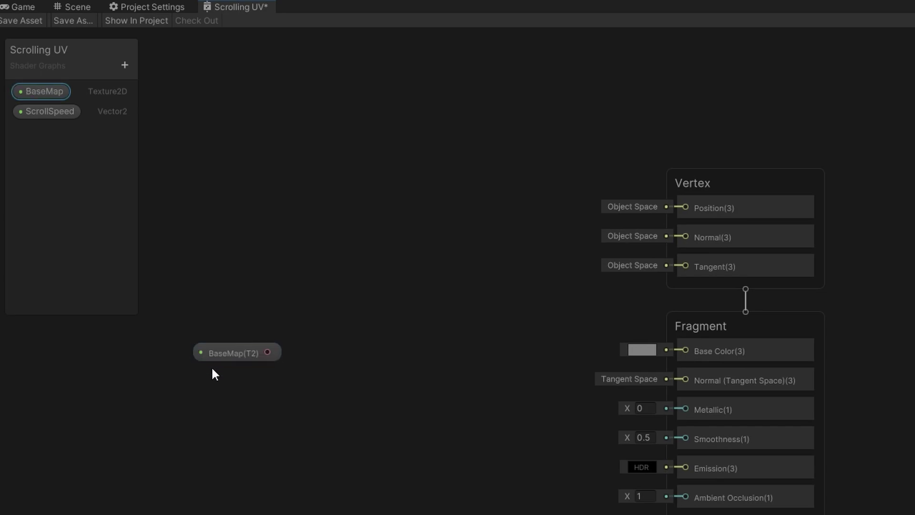
drag(268, 351, 342, 352)
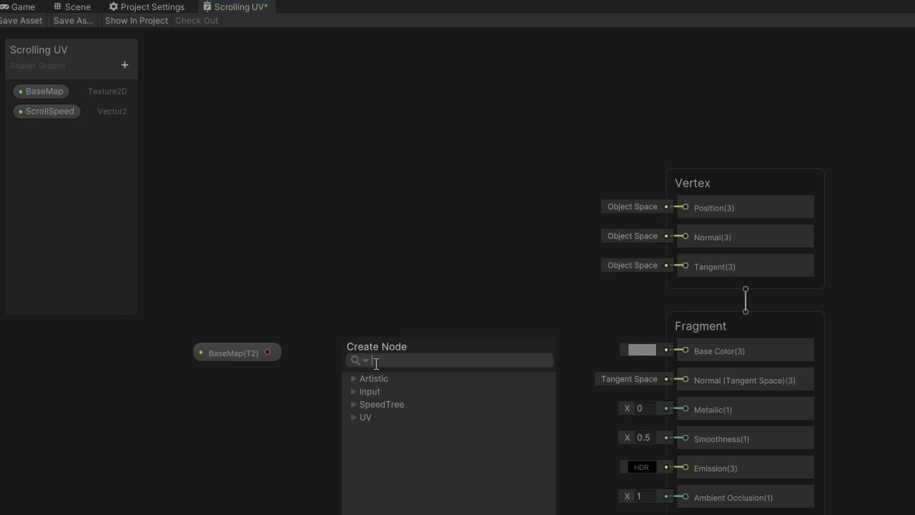
text(sample)
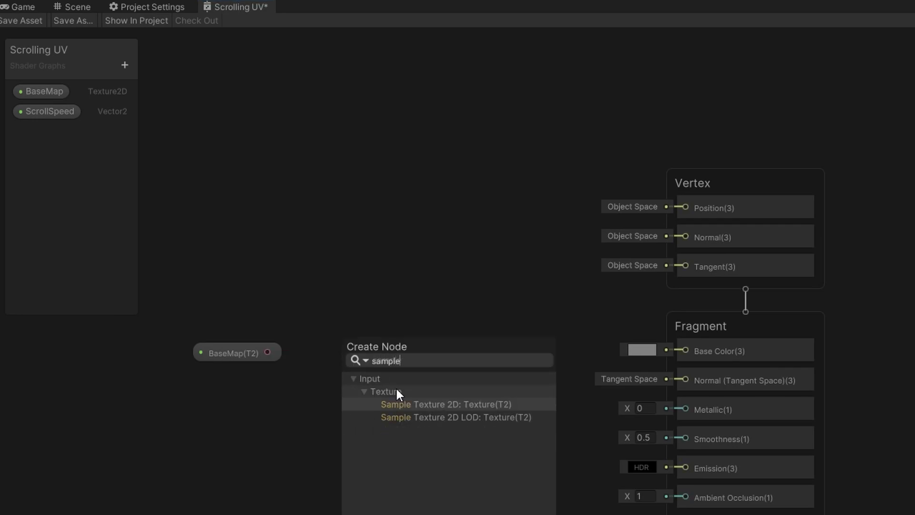
key(Return)
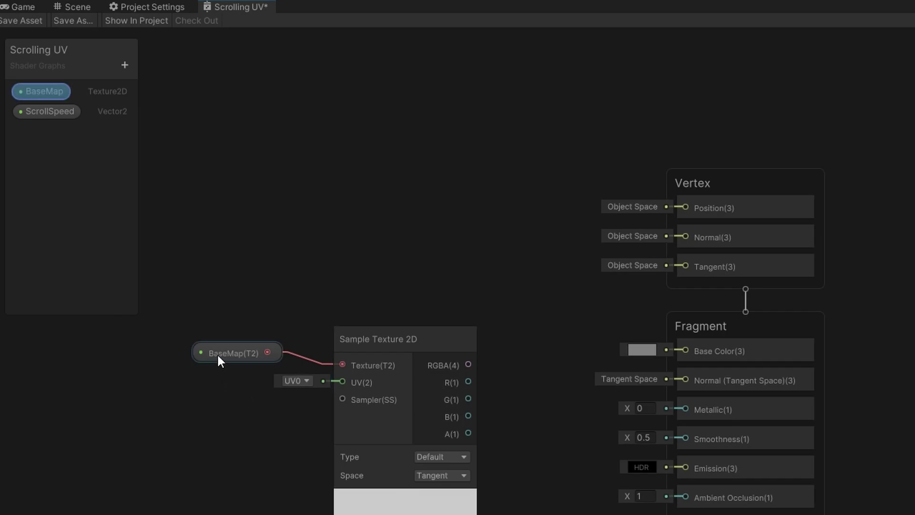
click(361, 295)
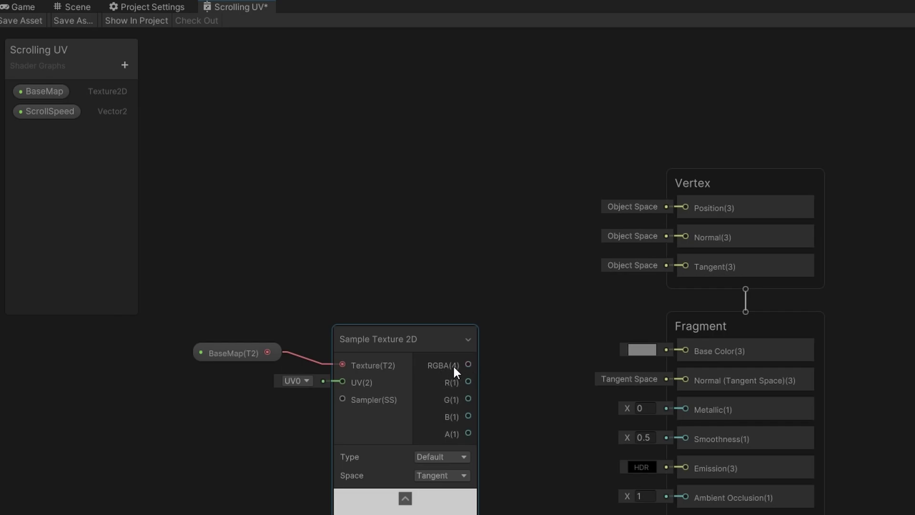
- Connect the Sample Texture 2D node's RGBA output to the fragment Base Color and collapse the node's preview
drag(468, 365, 685, 350)
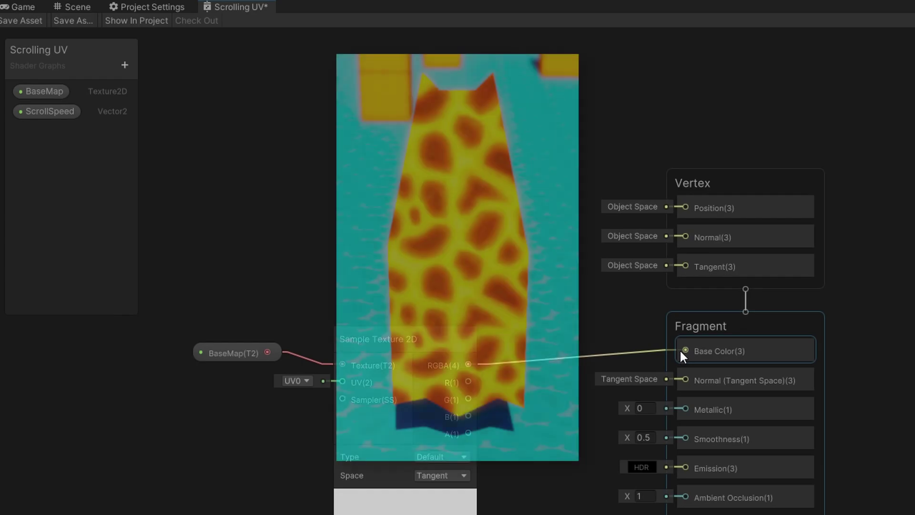
mouse_move(405, 500)
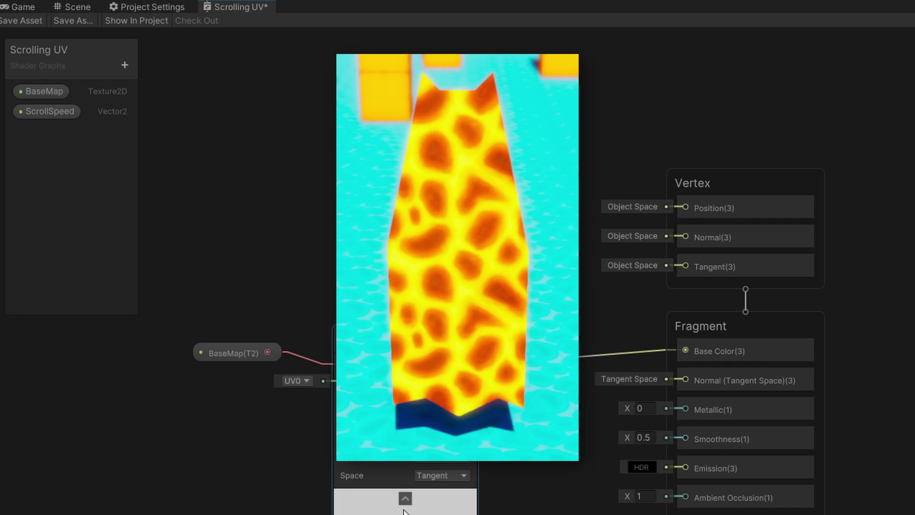
click(405, 498)
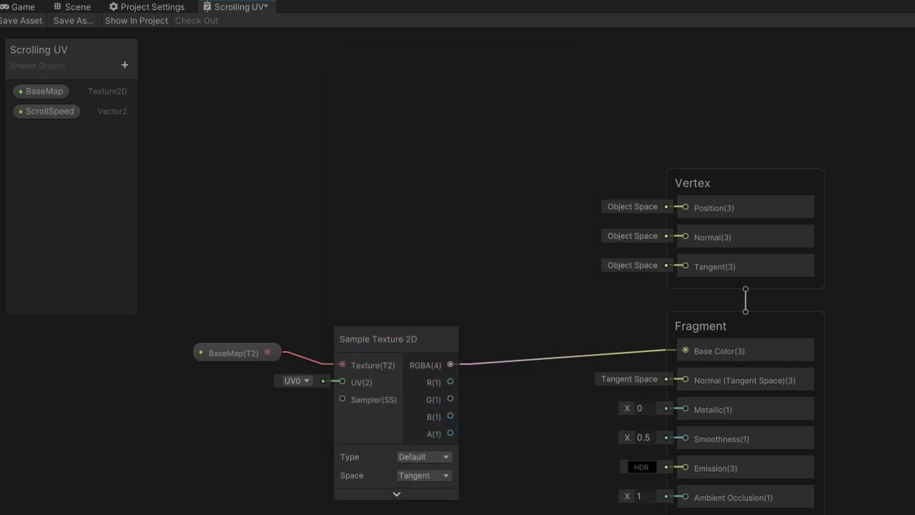
- Place the ScrollSpeed property in the graph and add a Time node directly above it
middle_drag(167, 513, 474, 457)
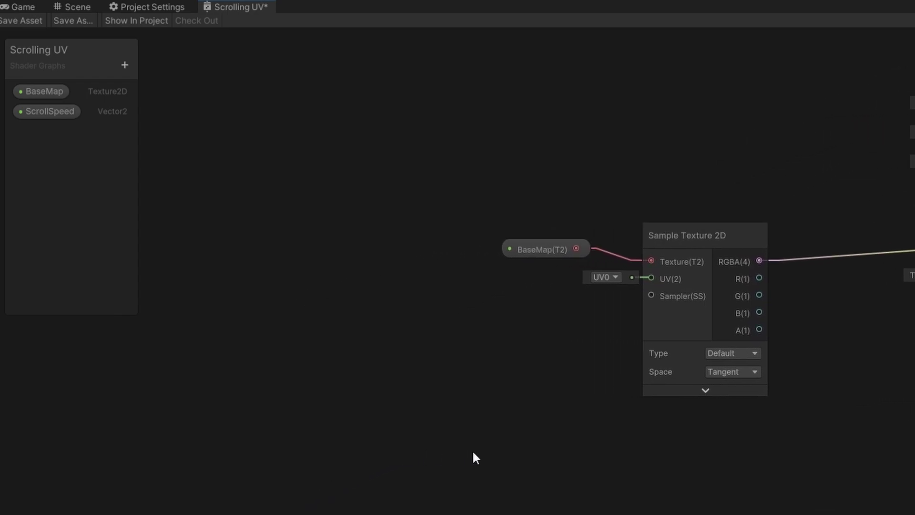
drag(51, 115, 85, 222)
drag(143, 448, 144, 466)
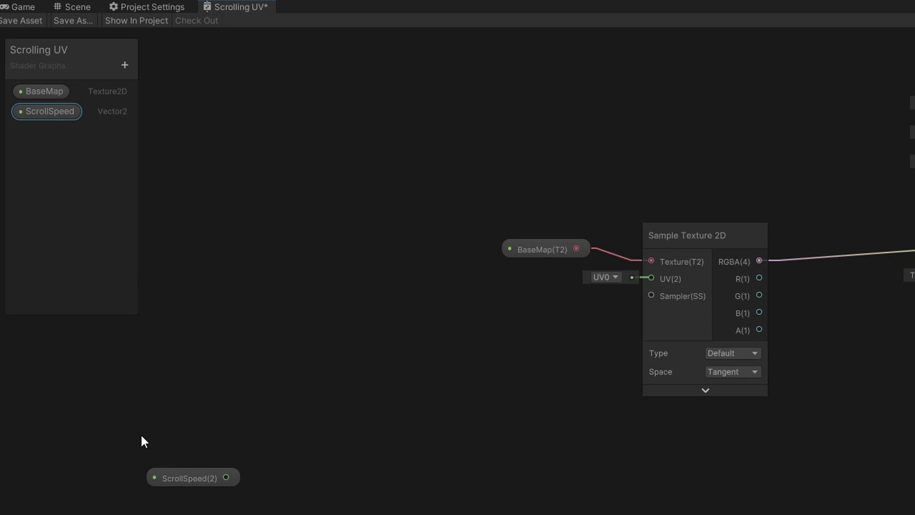
key(space)
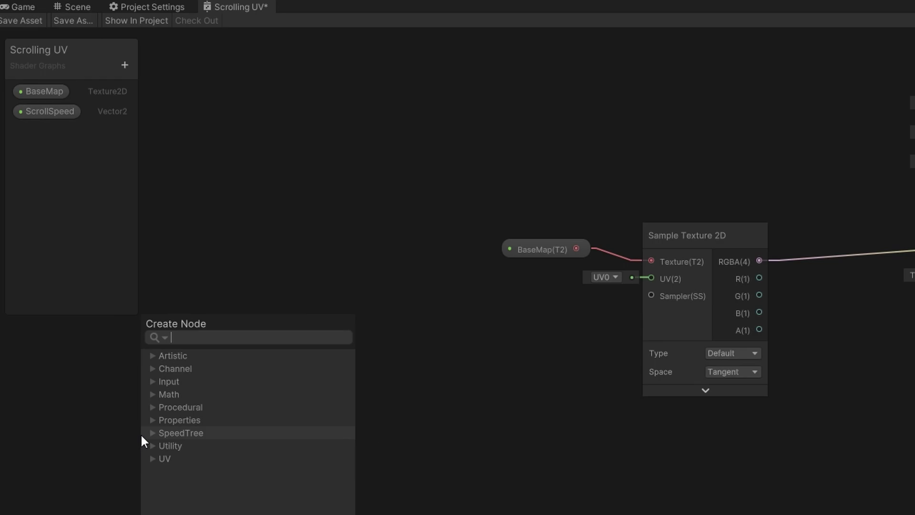
text(time)
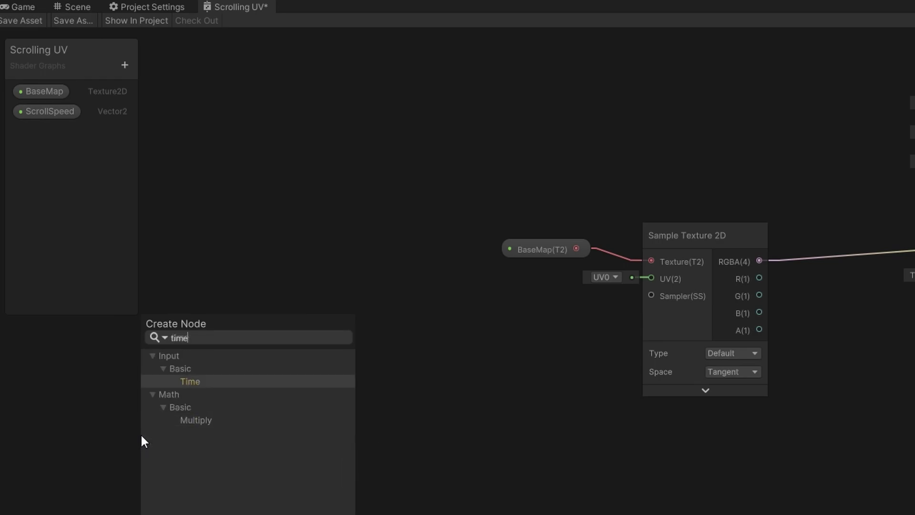
click(197, 381)
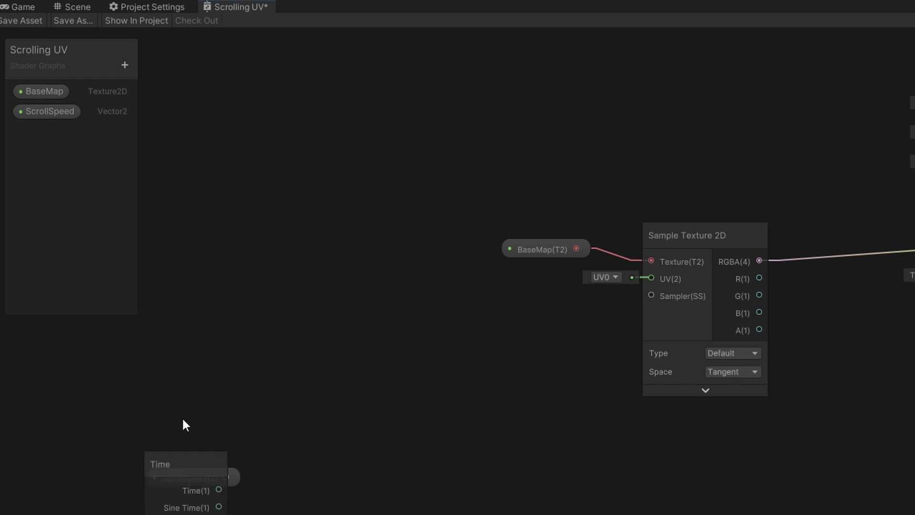
drag(176, 454, 190, 344)
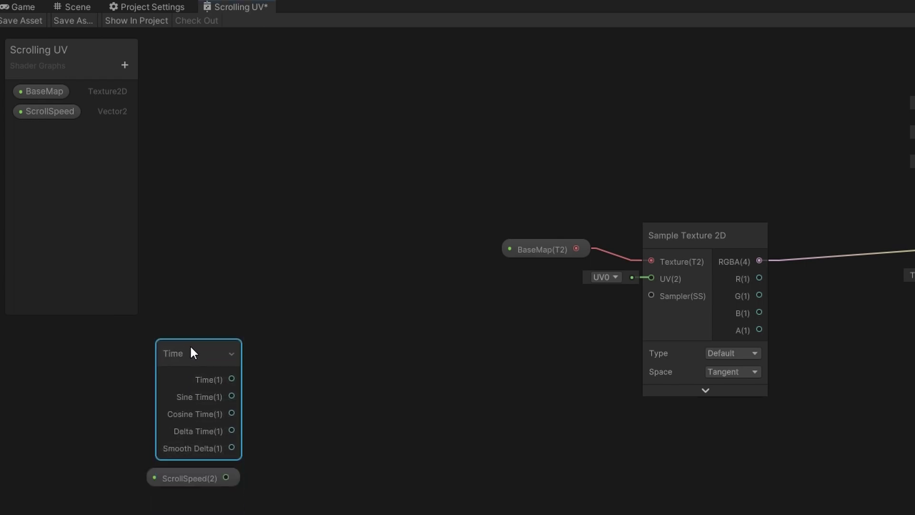
- Multiply Time by ScrollSpeed with a Multiply node and connect its output to the UV input of Sample Texture 2D
drag(234, 380, 303, 374)
text(multiply)
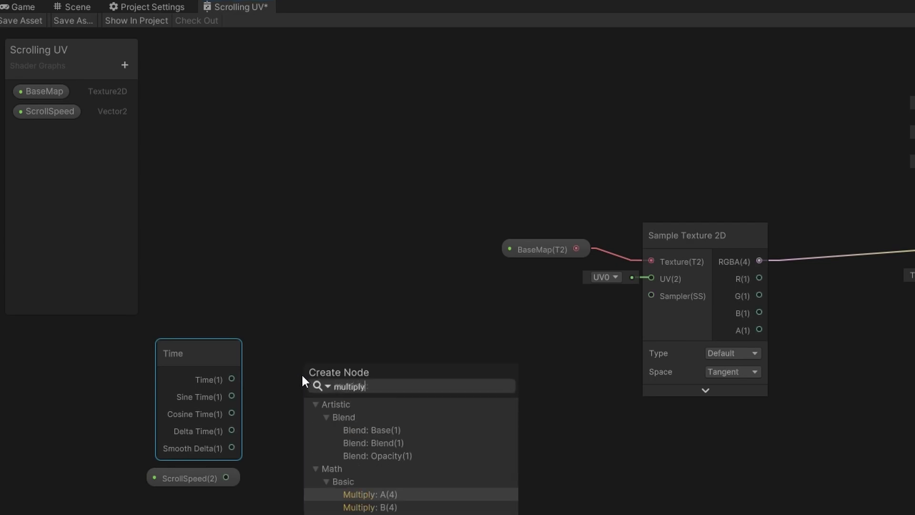
key(Return)
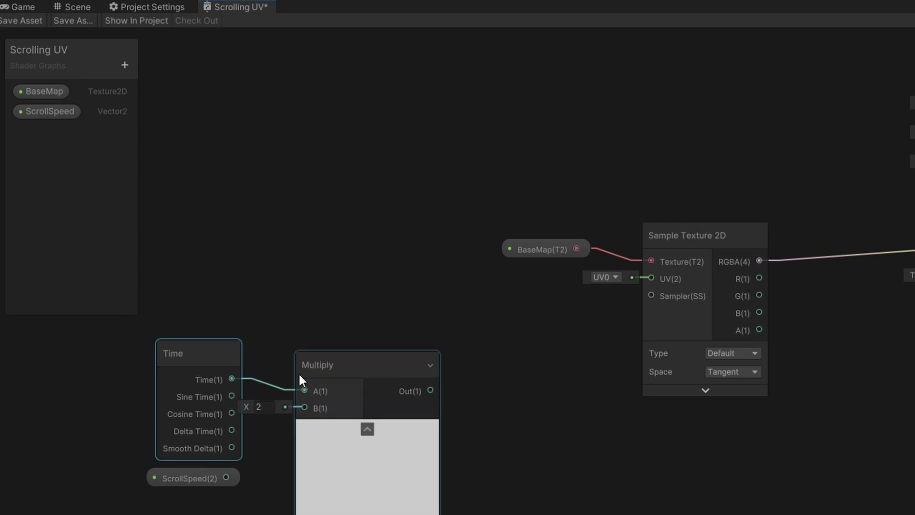
drag(227, 477, 304, 408)
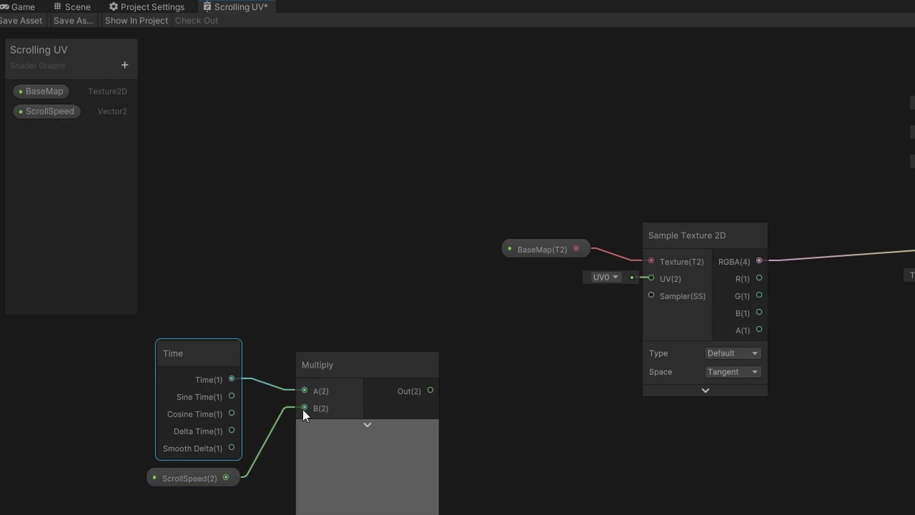
drag(430, 390, 648, 277)
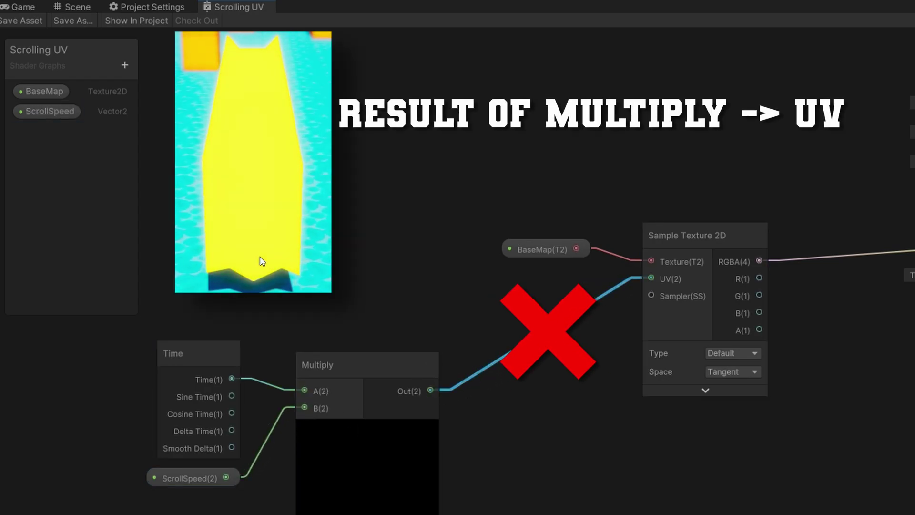
- Disconnect Multiply from the Sample Texture 2D UV input and feed its output into the Offset of a new Tiling And Offset node
click(639, 278)
key(Delete)
drag(430, 390, 494, 376)
text(tiling)
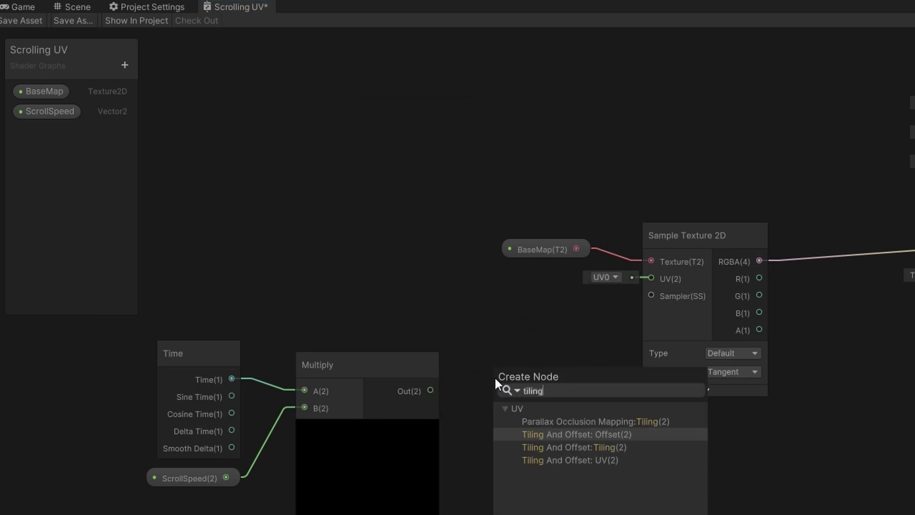
key(Return)
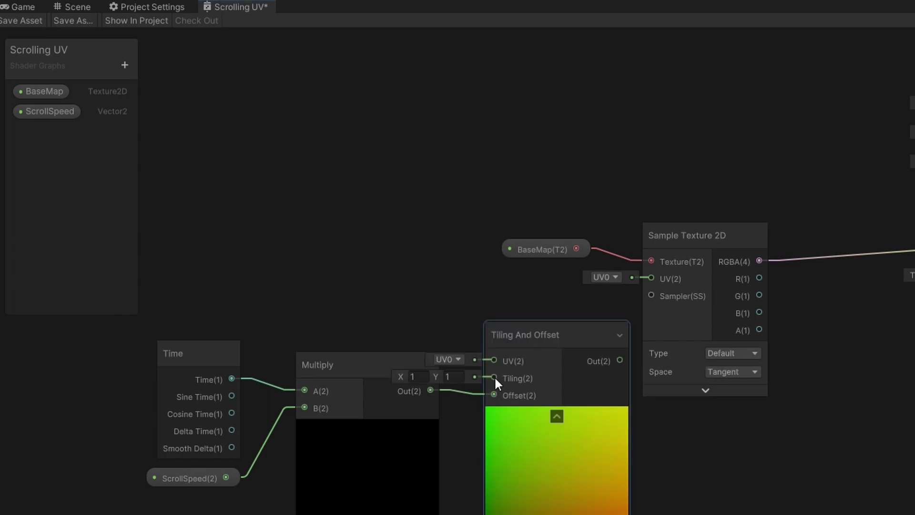
- Space the Multiply, Time and ScrollSpeed nodes away from Tiling And Offset and connect its output to the Sample Texture 2D UV input
click(345, 377)
drag(366, 367, 334, 372)
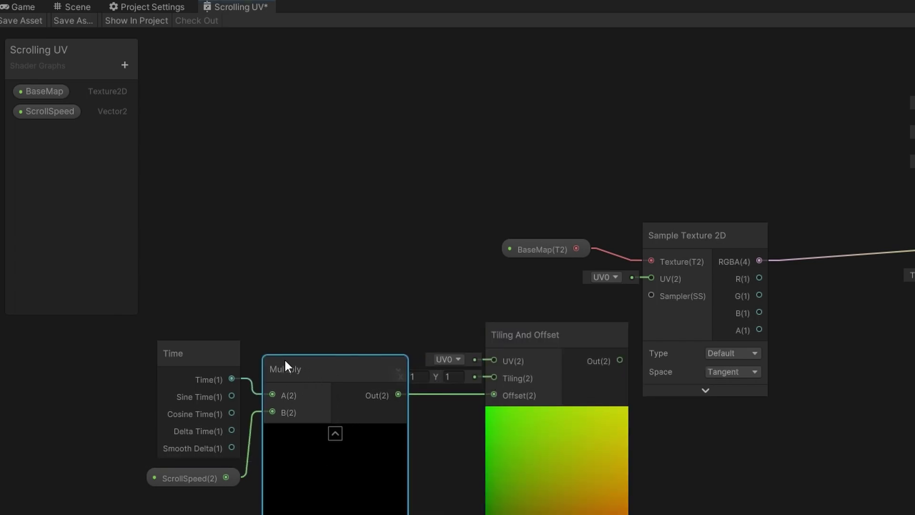
drag(215, 354, 186, 354)
drag(187, 480, 162, 483)
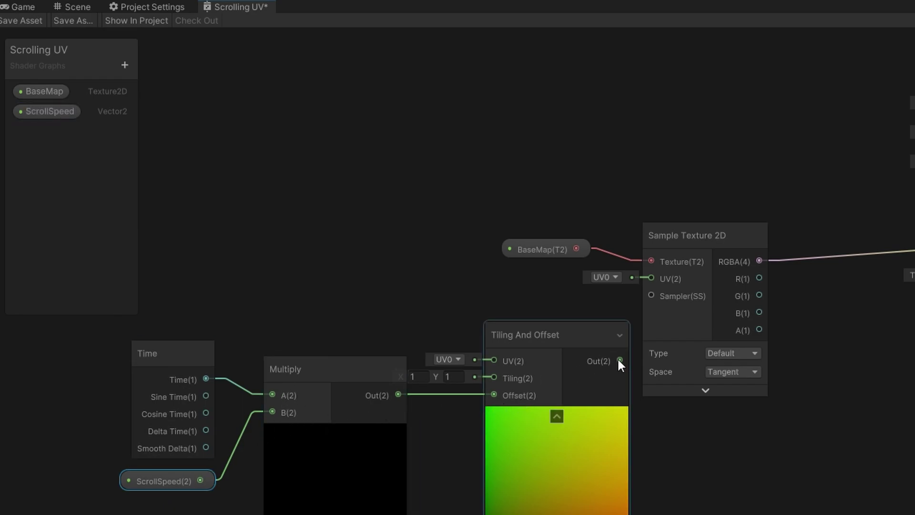
drag(619, 360, 652, 278)
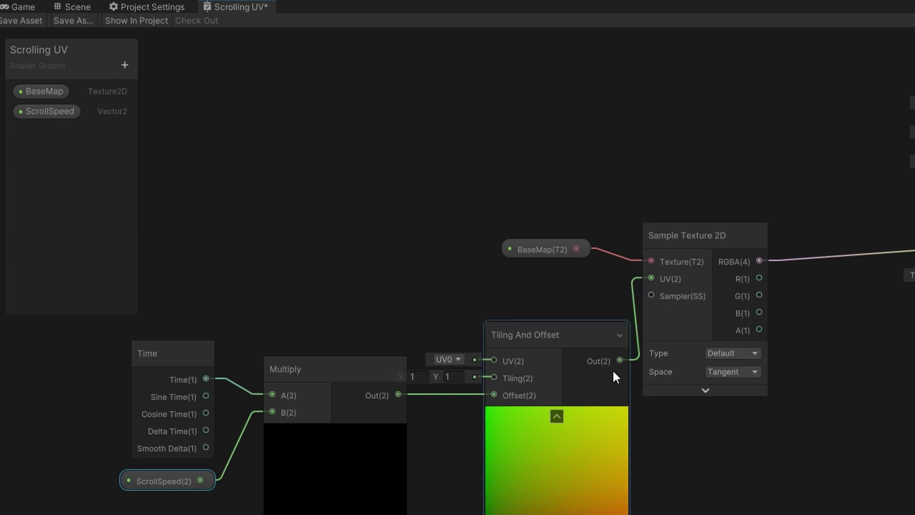
- Add a Vector 2 property named Tiling to the Scrolling UV graph
click(124, 65)
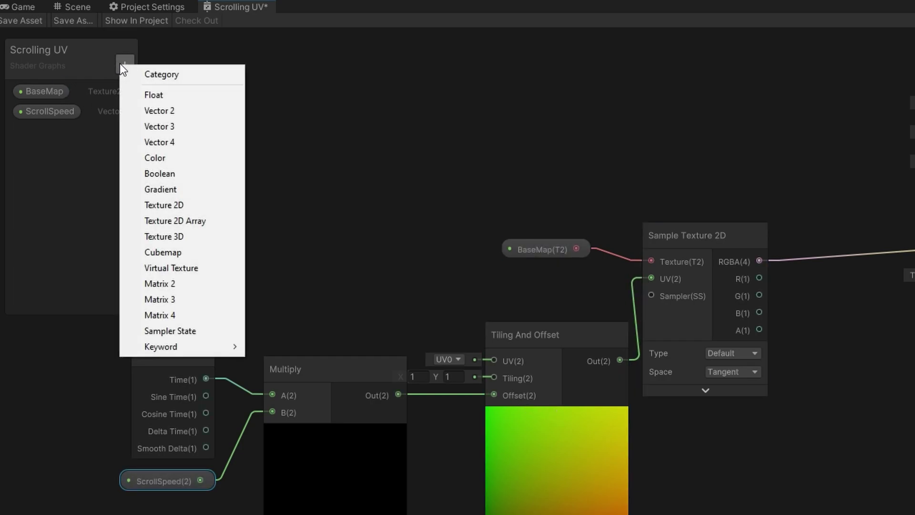
click(172, 111)
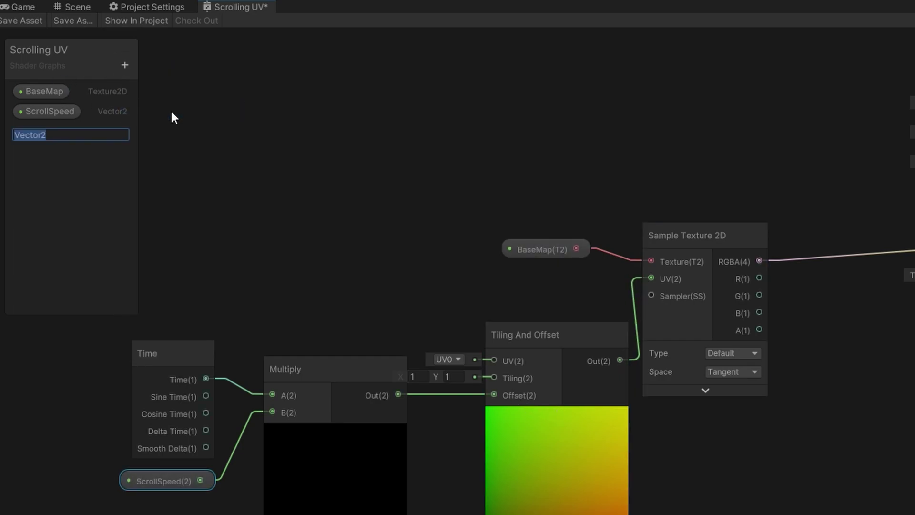
text(Tiling)
key(Return)
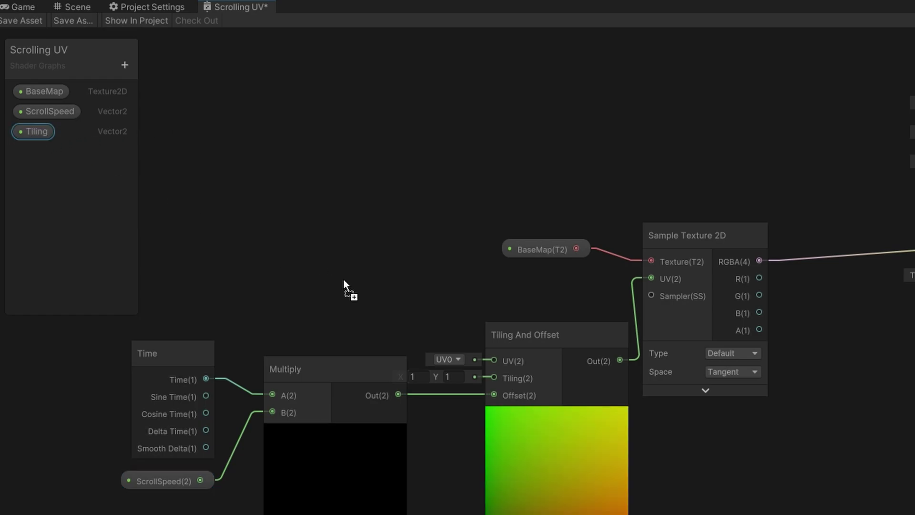
- Connect the placed Tiling property to the Tiling input of Tiling And Offset and align it beside that input
drag(465, 348, 494, 377)
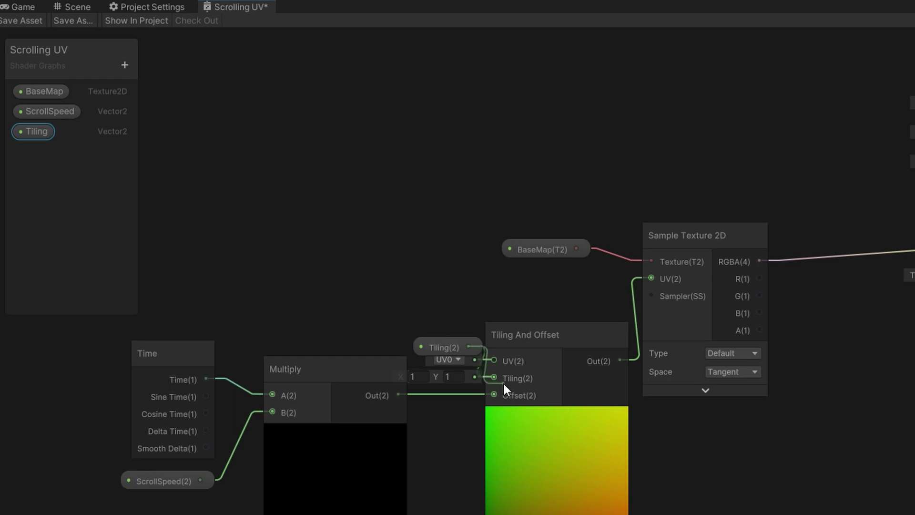
click(450, 350)
drag(450, 350, 438, 384)
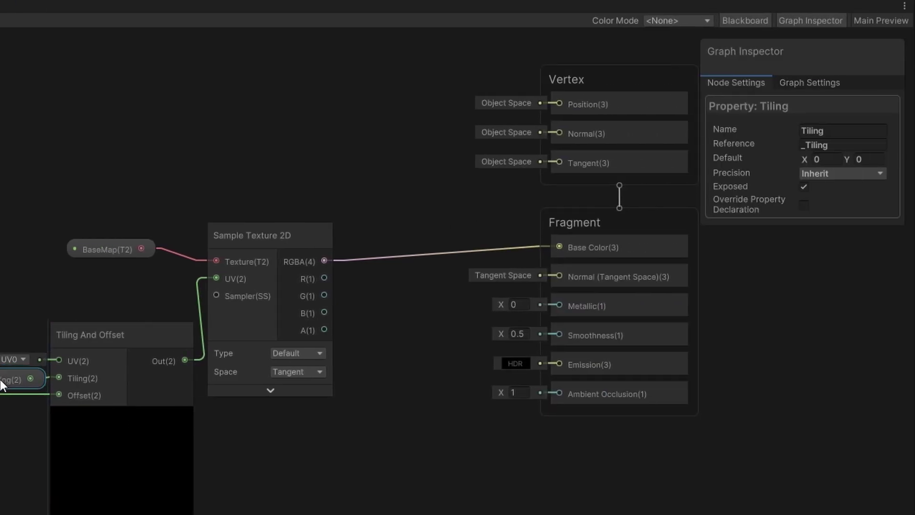
- Set the Tiling property's default to X 1, Y 1 and the ScrollSpeed property's default Y to 0.5
click(825, 159)
text(1)
click(875, 160)
text(1)
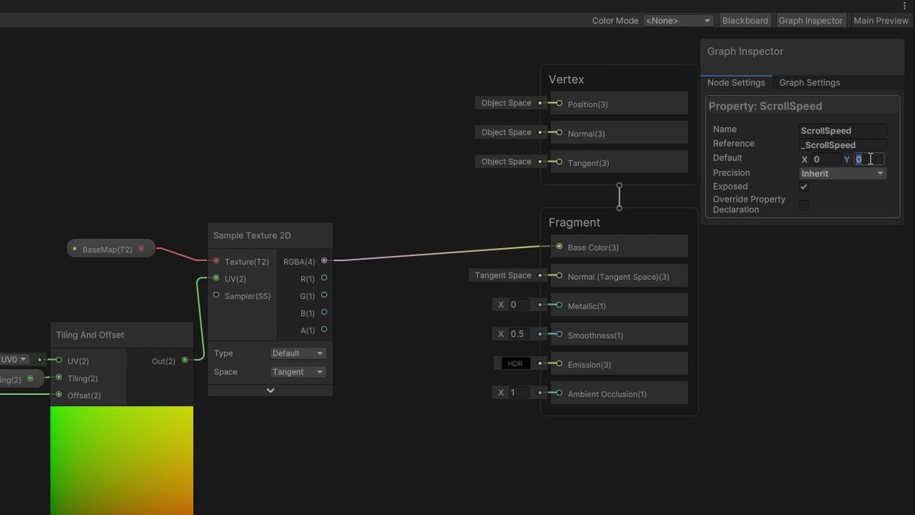
text(5)
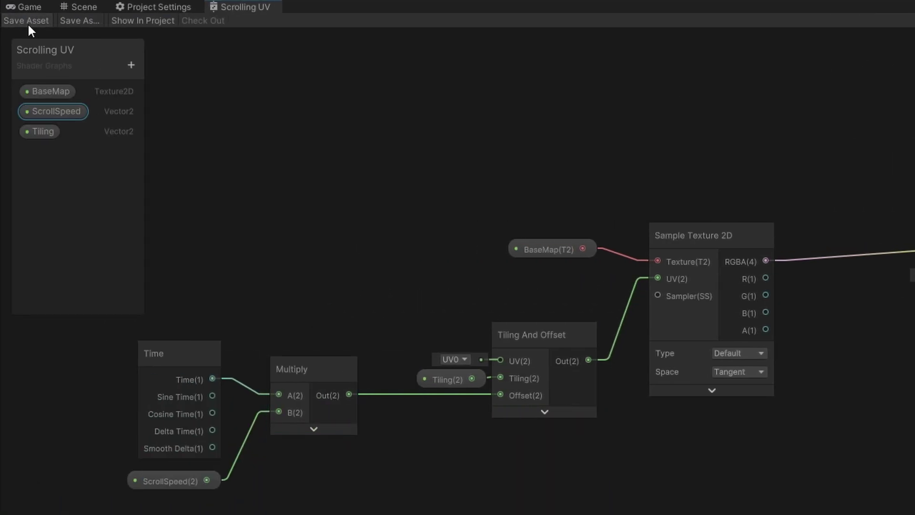
- Return to the game view and change the Lava material's shader to Shader Graphs/Scrolling UV
click(13, 7)
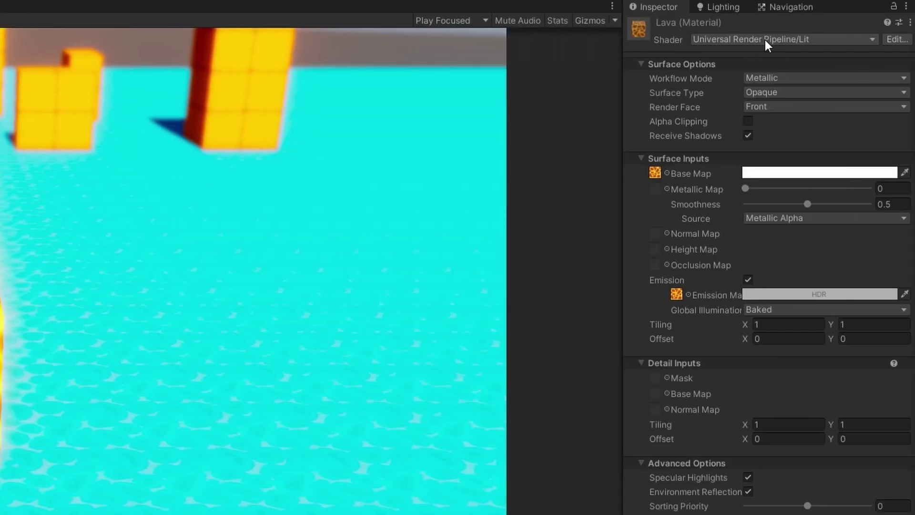
click(765, 38)
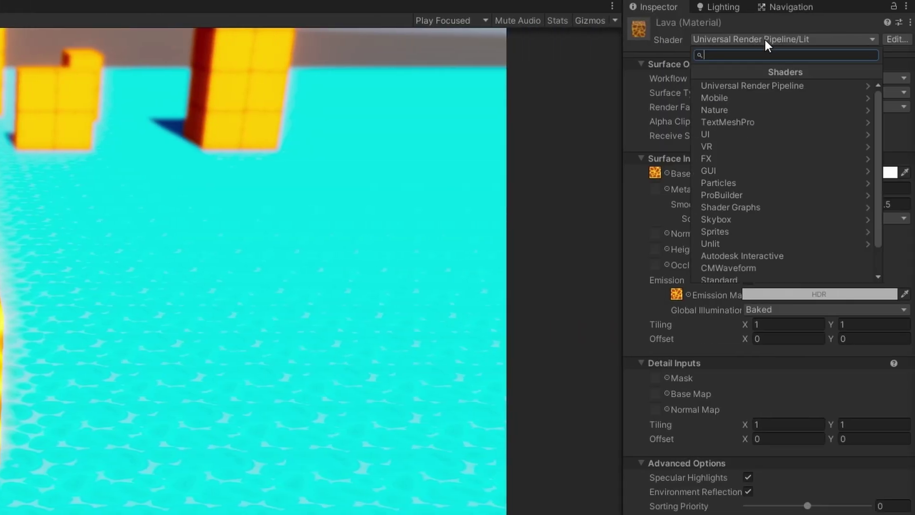
click(757, 207)
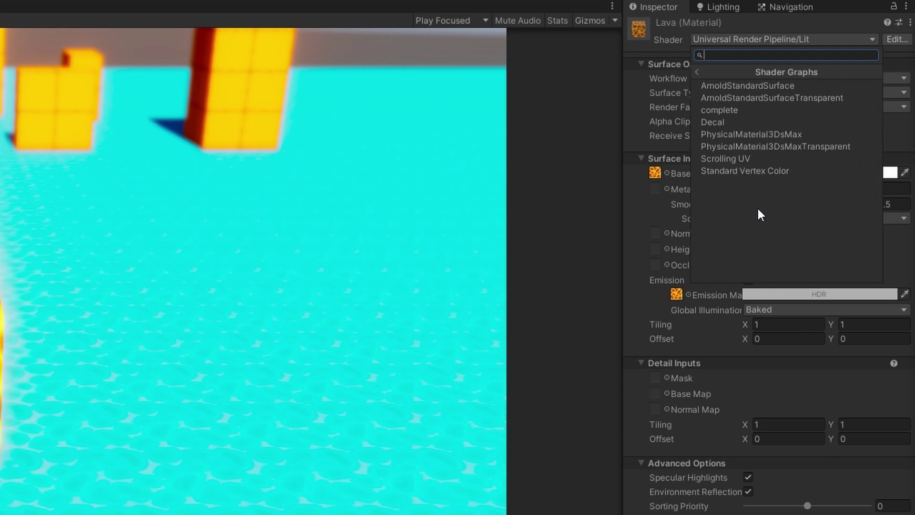
click(782, 158)
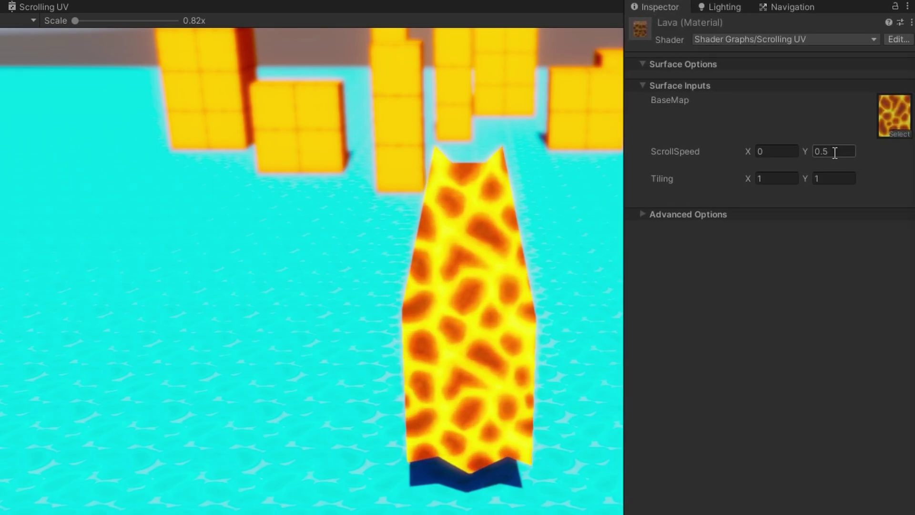
- Try a Y and Z rotation of 0 on the Cape object and undo both rotation changes
click(829, 95)
text(0)
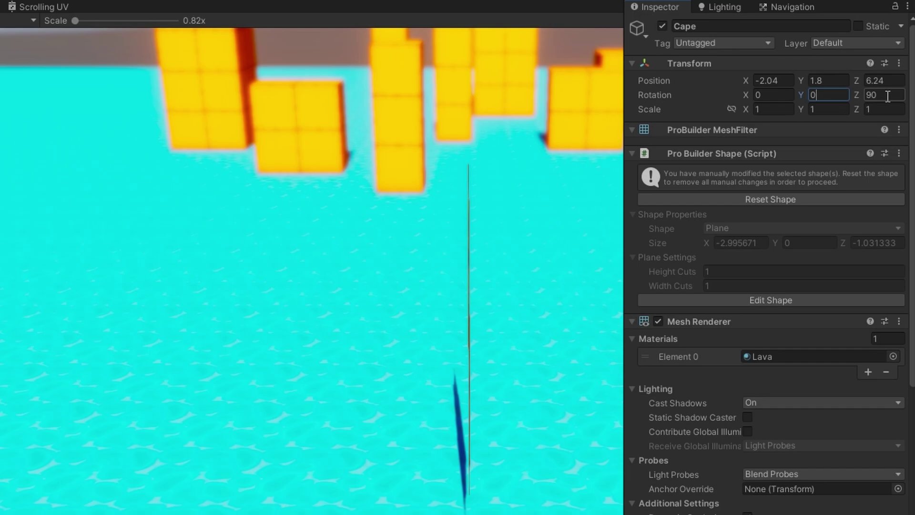
click(885, 95)
text(0)
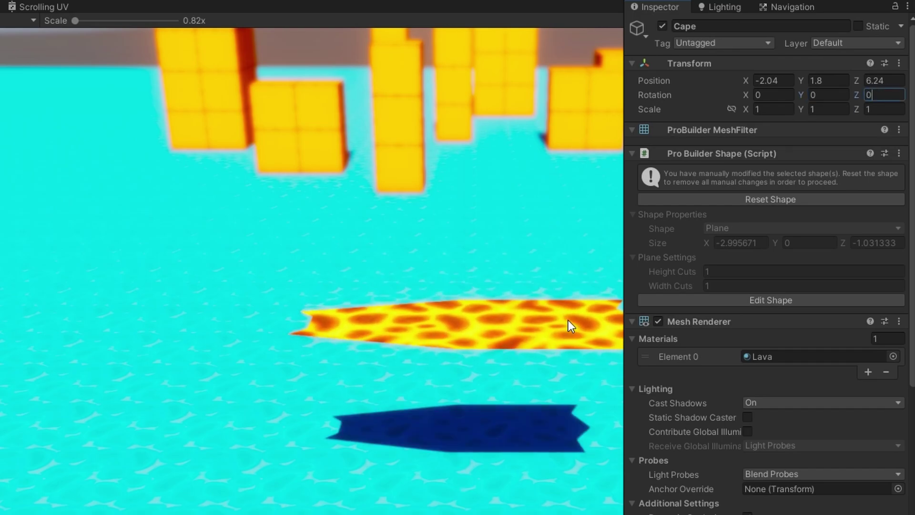
key(ctrl+z)
key(ctrl+z)
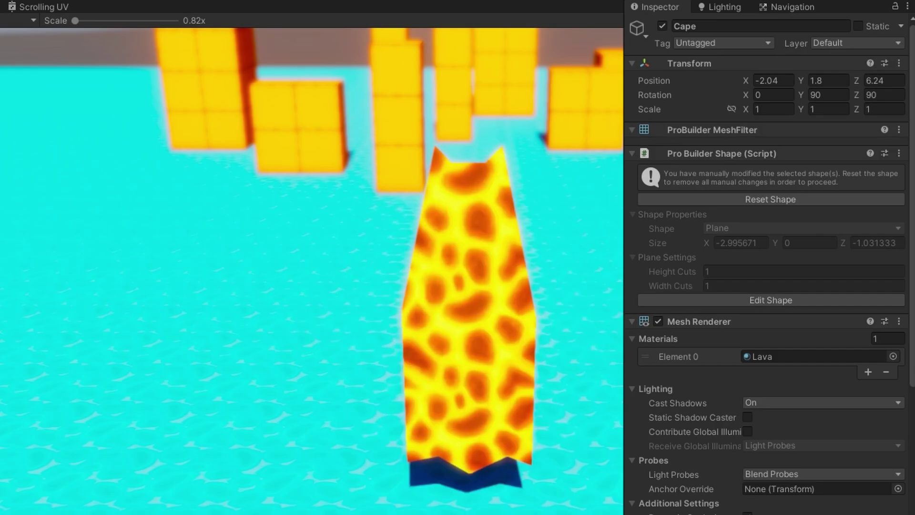
- Set the Lava material's ScrollSpeed to X 0.5 and Y 0
scroll(796, 410, down, 10)
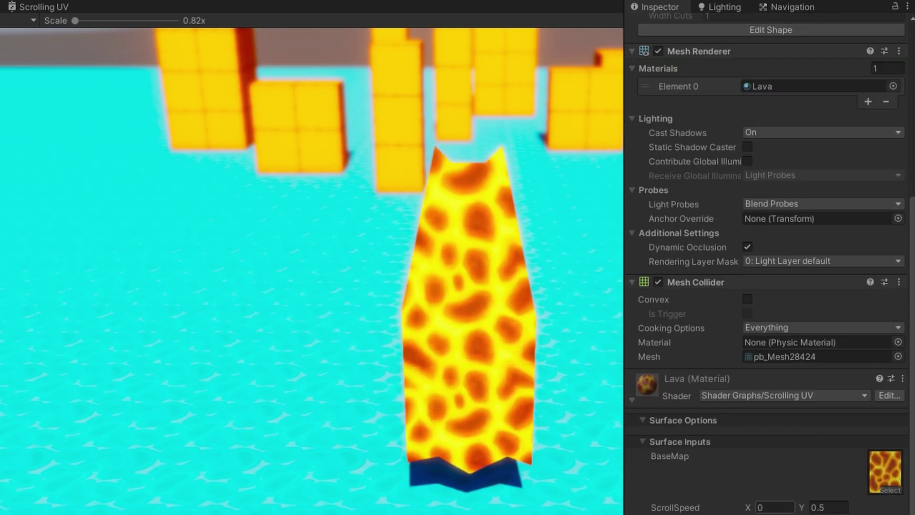
click(783, 505)
text(0.5)
key(Tab)
text(0)
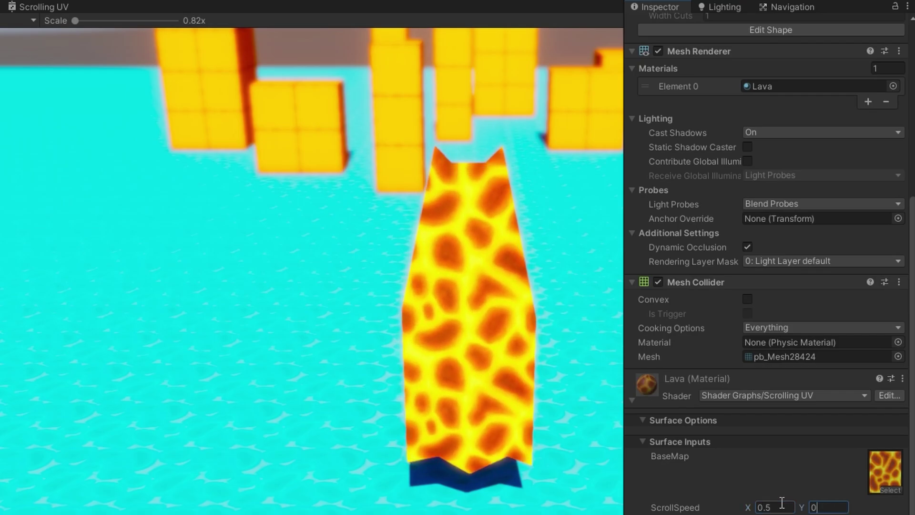
- Set the Lava material's Tiling to X 2 and Y 2
scroll(782, 503, down, 3)
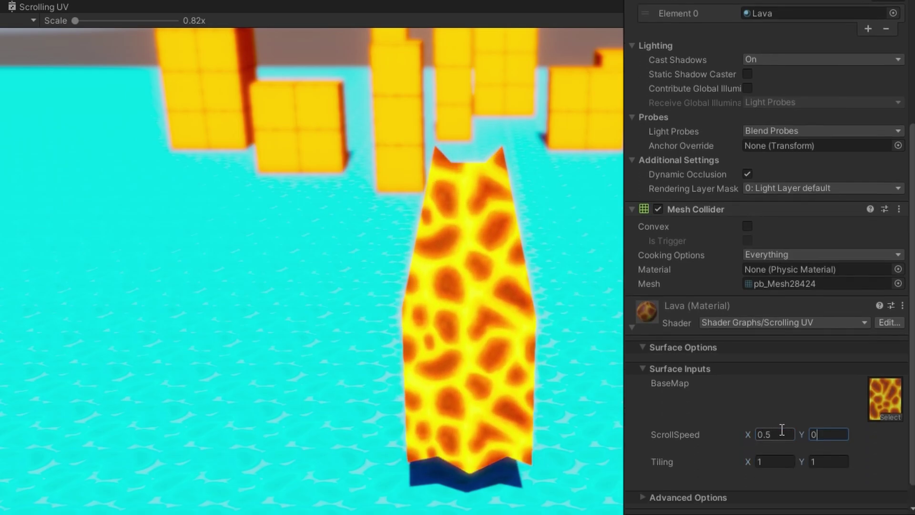
click(769, 462)
text(2)
click(816, 461)
text(2)
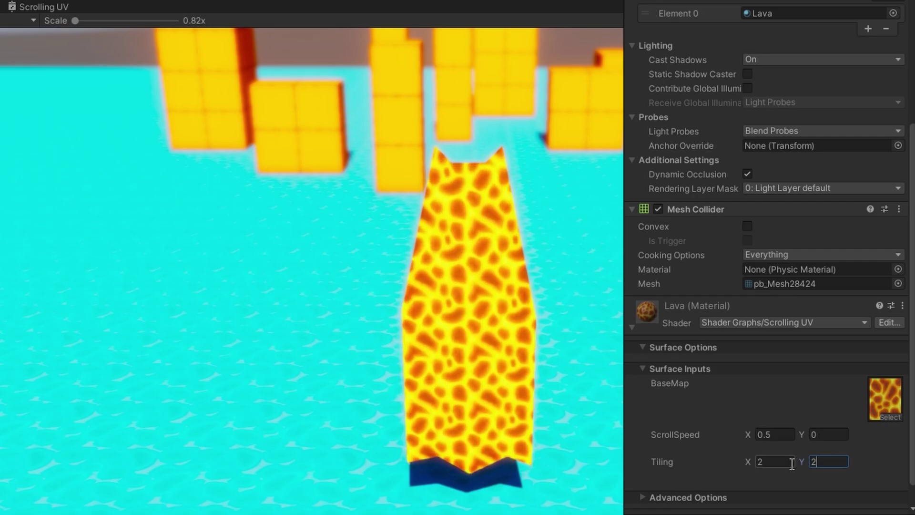
- Reduce the Lava material's Tiling to X 0.25 and Y 0.25
click(774, 461)
text(0.25)
click(821, 461)
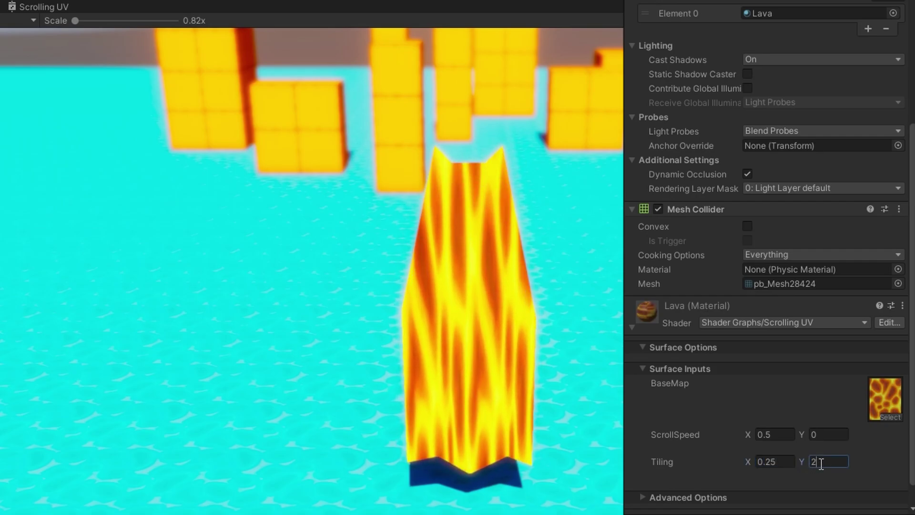
text(0.25)
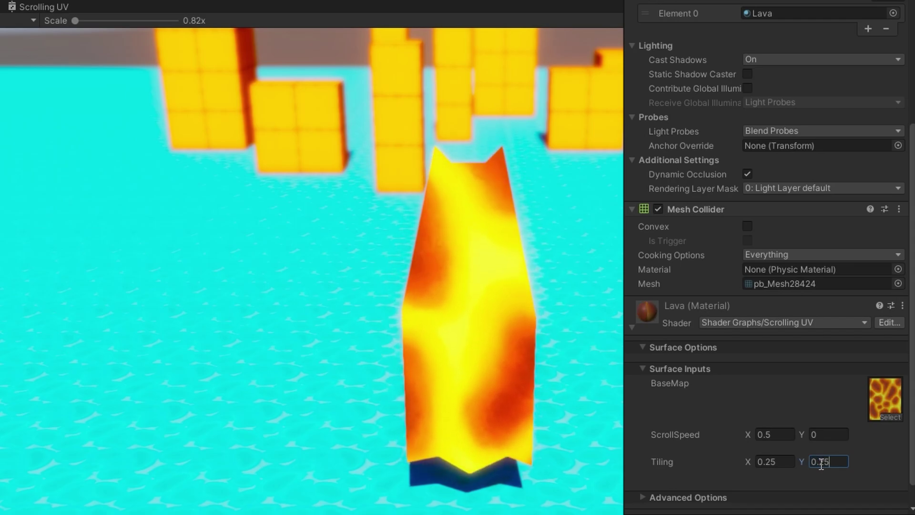
- Set the Lava material's X Tiling to 0.1 and open its Y Tiling for editing
click(774, 462)
text(0.1)
click(827, 461)
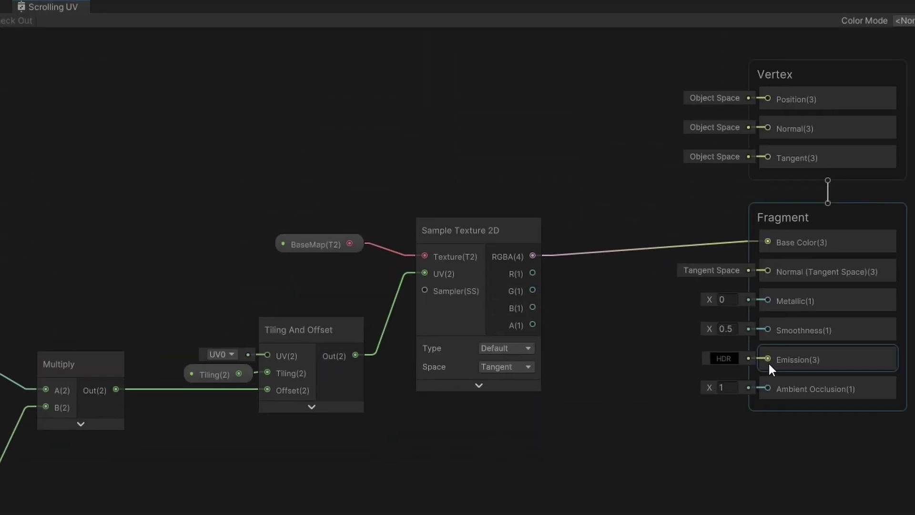
- Move the Vertex and Fragment stack farther from the Sample Texture 2D node to make room in the Scrolling UV graph
middle_drag(843, 413, 597, 493)
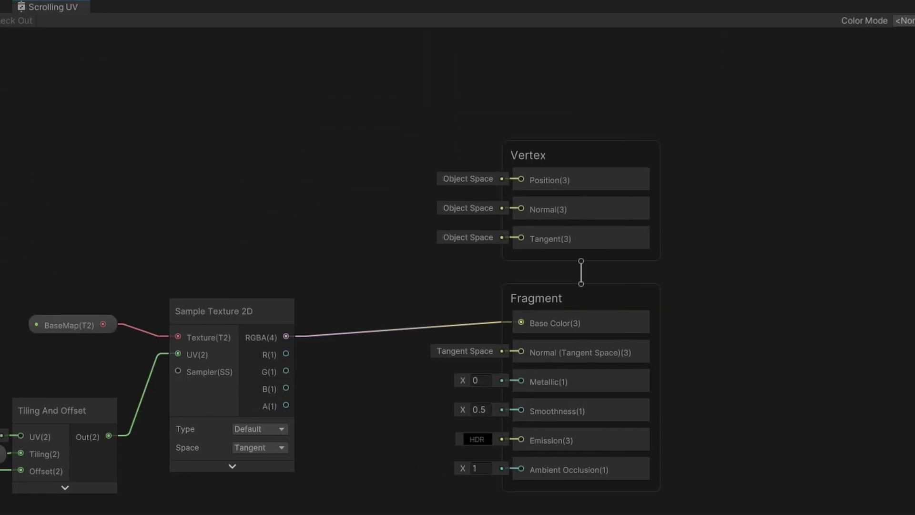
click(577, 170)
drag(585, 161, 913, 157)
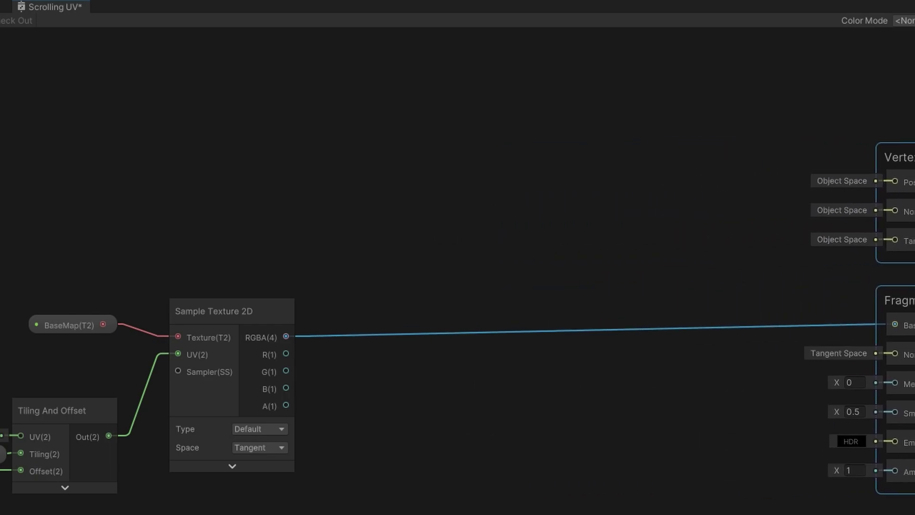
click(579, 443)
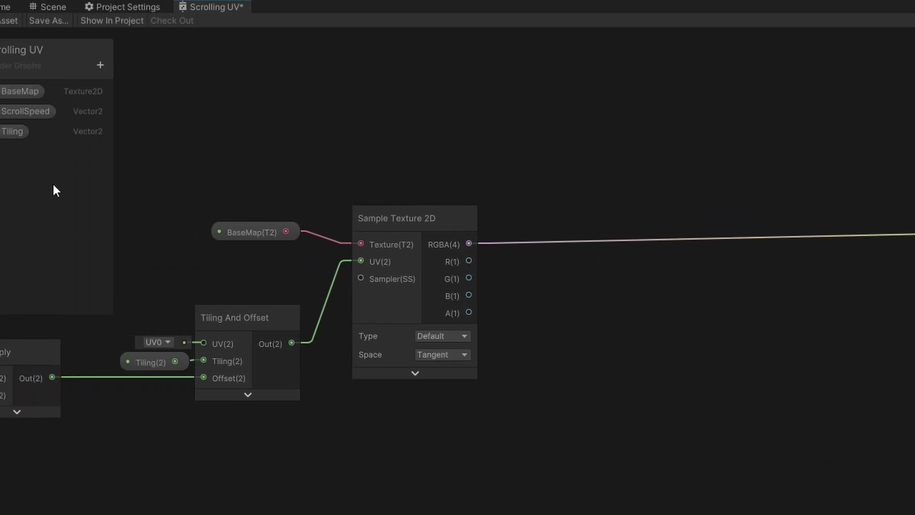
- Add a Texture 2D property named EmissionMap and reorder it directly below BaseMap in the property list
click(125, 65)
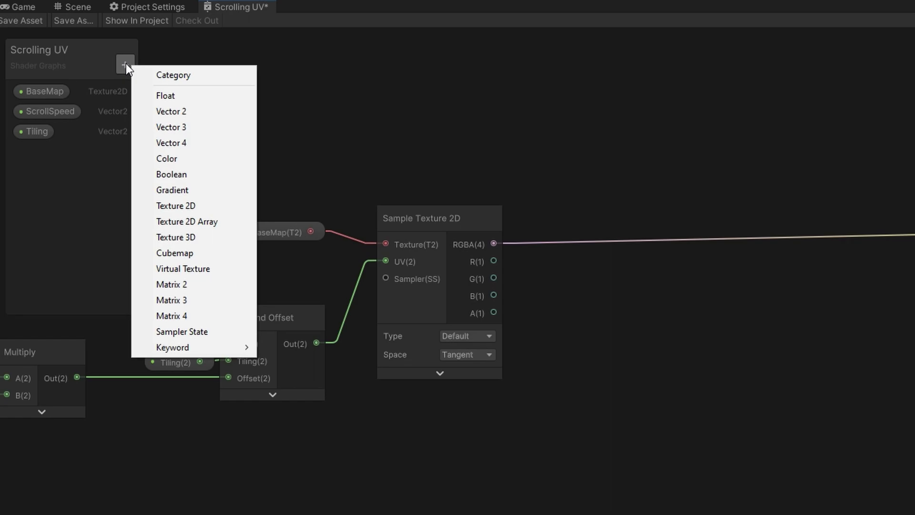
click(209, 207)
text(E)
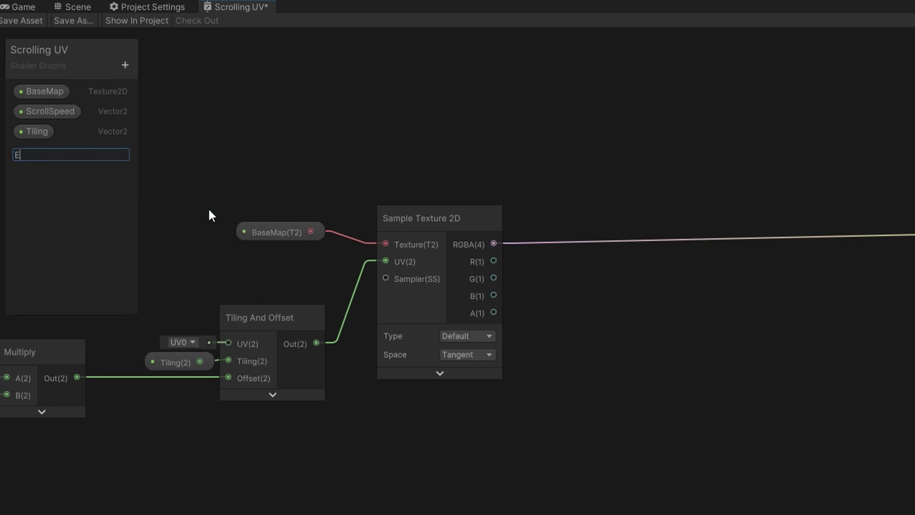
text(missionMap)
key(Return)
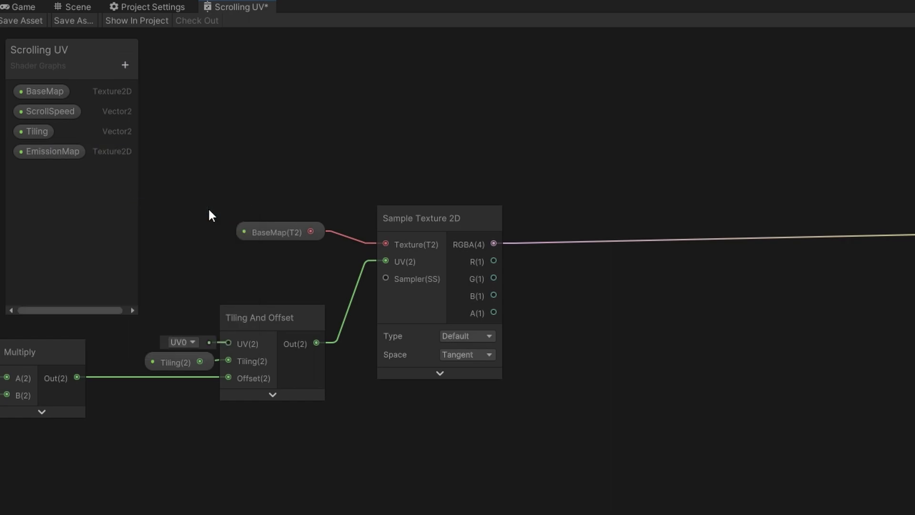
drag(106, 157, 118, 102)
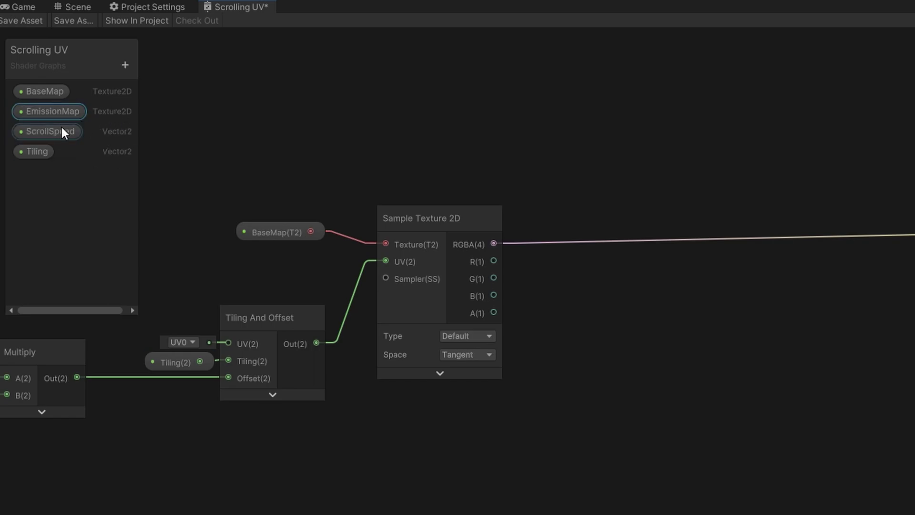
- Add a Color property named EmissiveColor to the Scrolling UV graph
click(127, 70)
click(209, 166)
text(E)
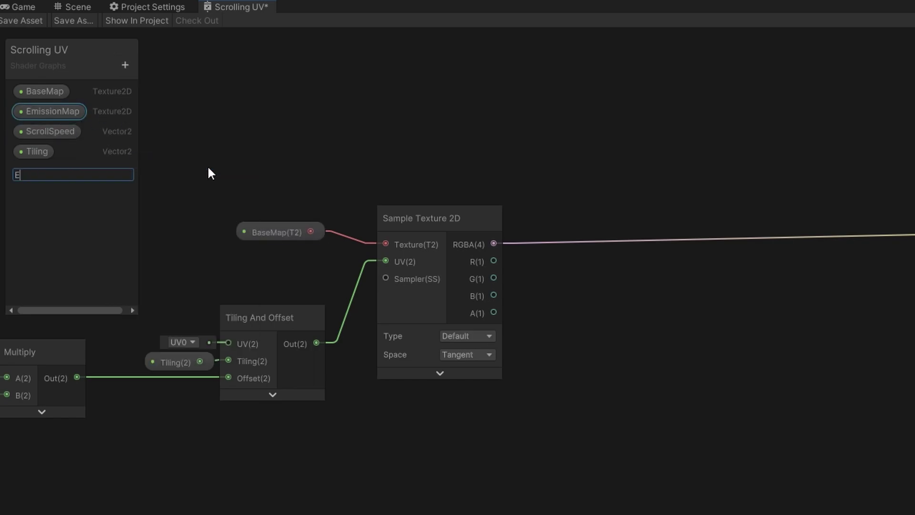
text(missiveColor)
key(Return)
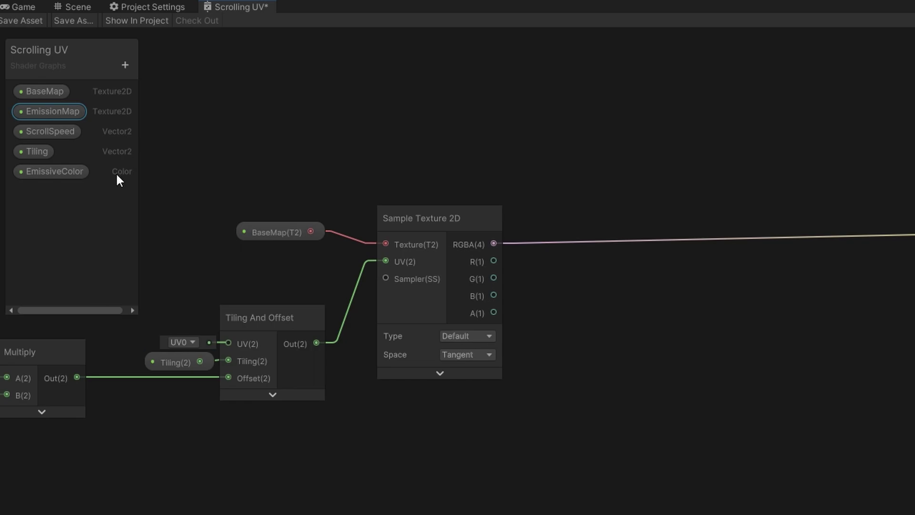
- Place the EmissionMap property in the graph and feed it into a new Sample Texture 2D node, arranging both below the BaseMap nodes
drag(116, 172, 286, 514)
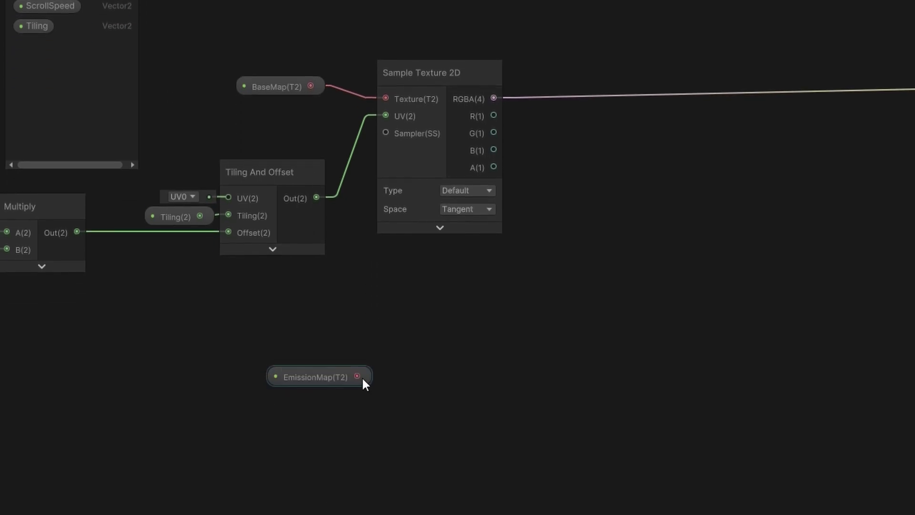
drag(358, 514, 420, 514)
drag(421, 375, 431, 374)
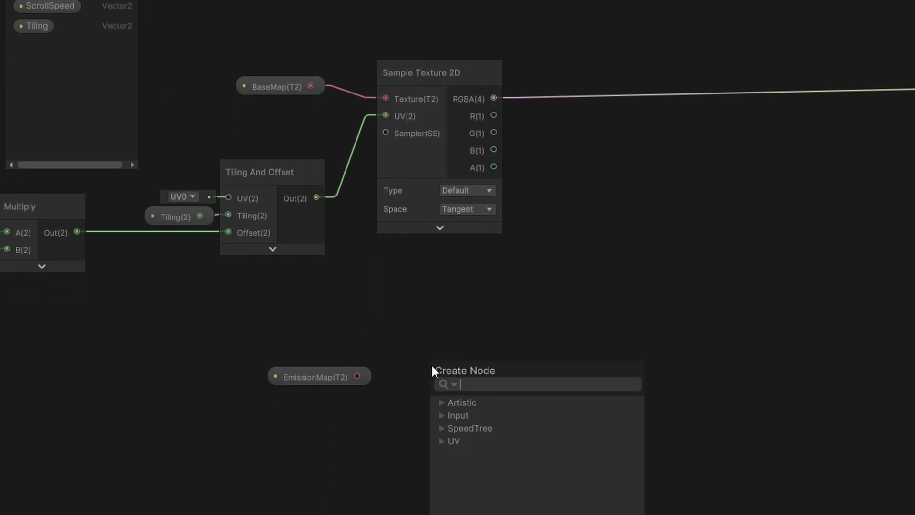
text(sample)
key(Return)
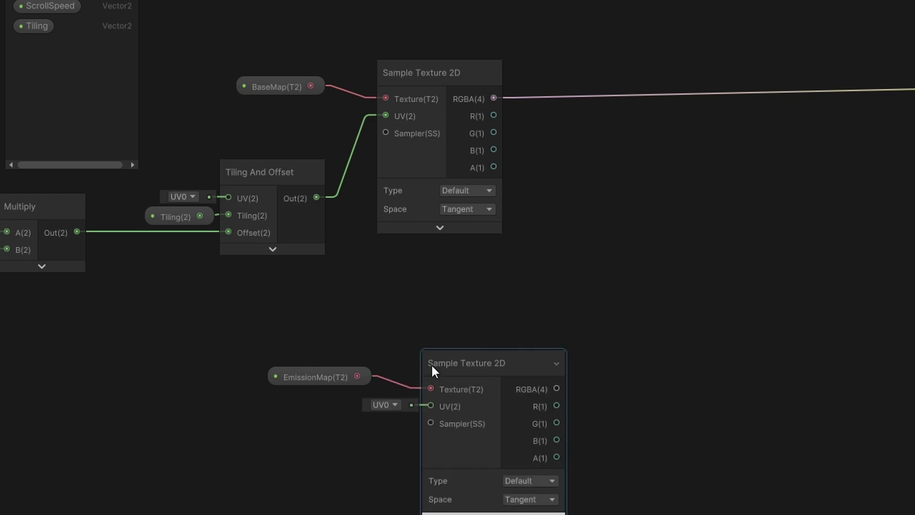
drag(487, 362, 634, 337)
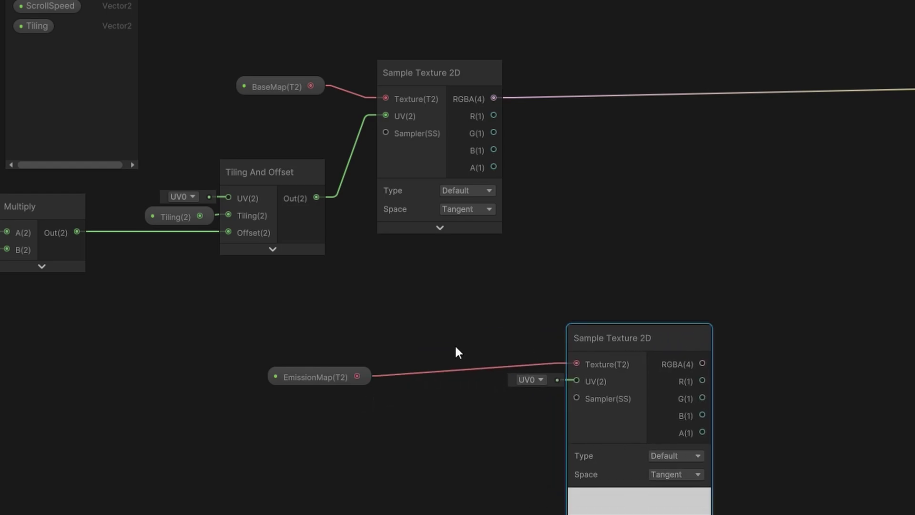
drag(331, 381, 471, 362)
- Connect the Tiling And Offset output to the EmissionMap sampler's UV input and align that sampler beneath the BaseMap one
click(451, 154)
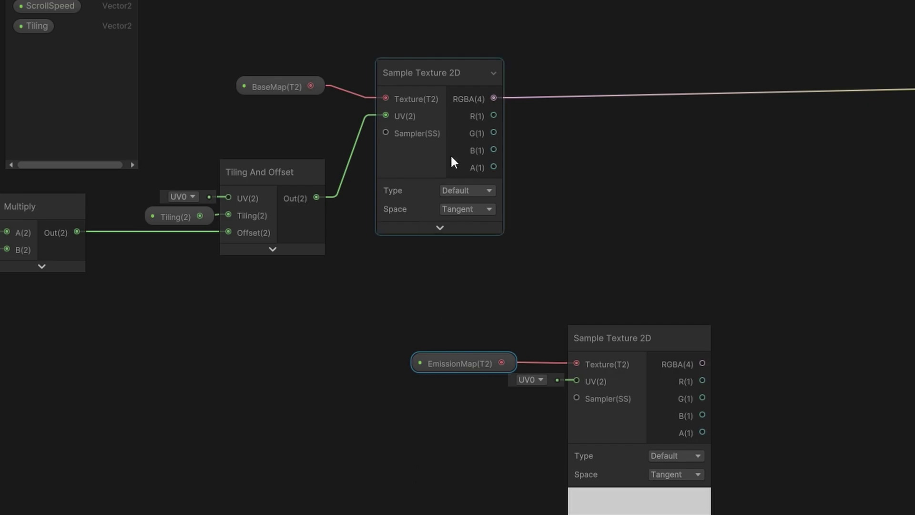
middle_drag(267, 206, 517, 181)
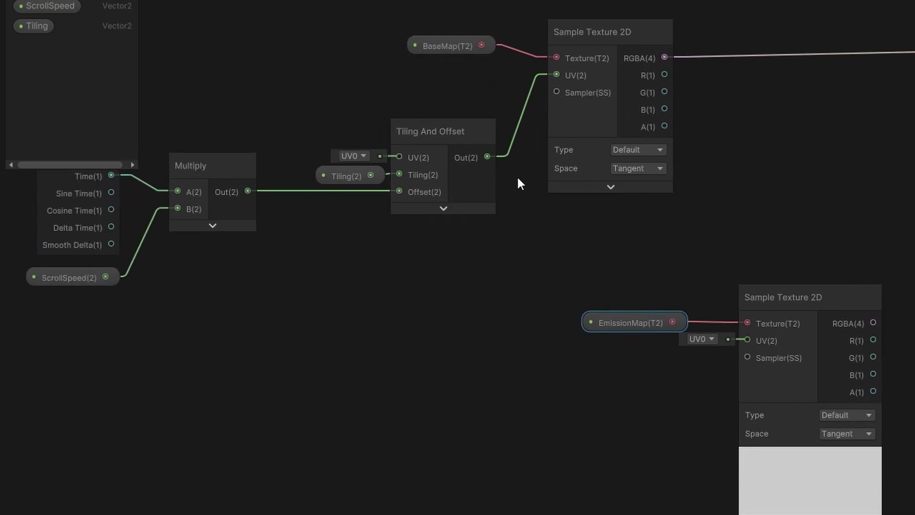
drag(487, 156, 742, 335)
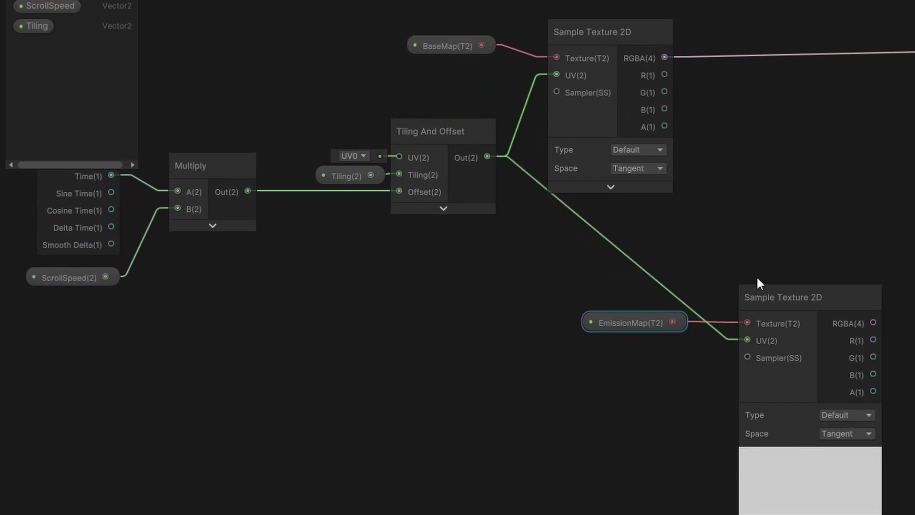
shift+drag(810, 299, 628, 279)
click(594, 285)
middle_drag(788, 280, 548, 306)
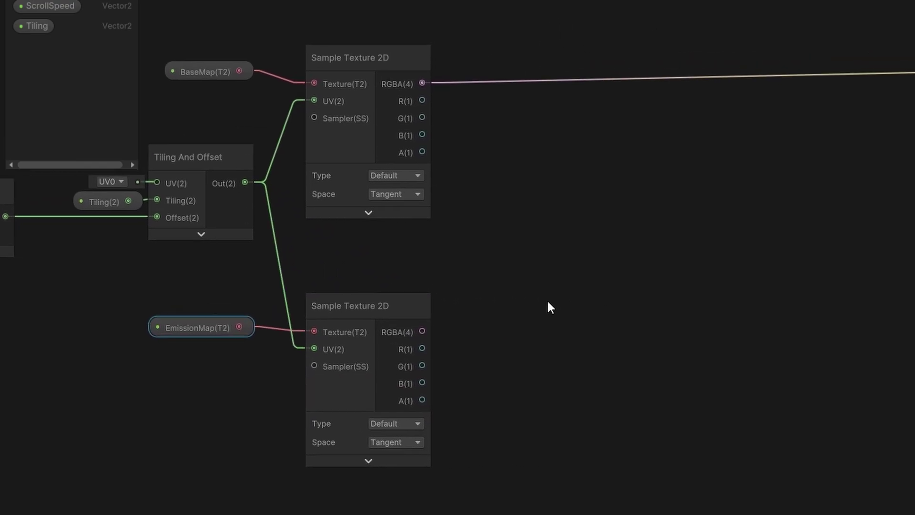
- Connect the EmissionMap sampler's RGBA output directly to the Fragment's Emission input
drag(419, 331, 761, 186)
drag(761, 185, 747, 192)
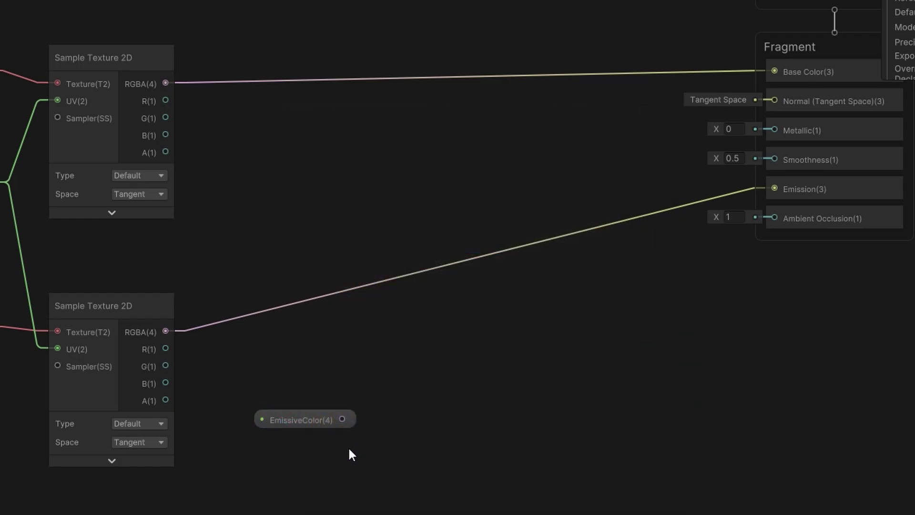
- Position the EmissiveColor node beside the EmissionMap sampler and delete the sampler's direct link to Emission
drag(339, 420, 294, 414)
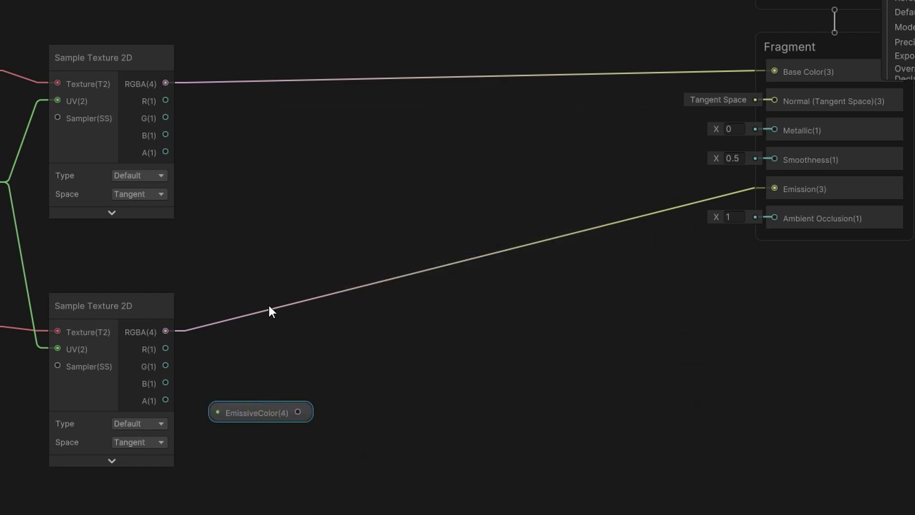
click(268, 307)
key(Delete)
- Multiply the EmissionMap sampler's RGBA output by EmissiveColor in a new Multiply node and feed the result into the Fragment's Emission input
click(156, 330)
drag(157, 333, 328, 326)
text(multiply)
key(Return)
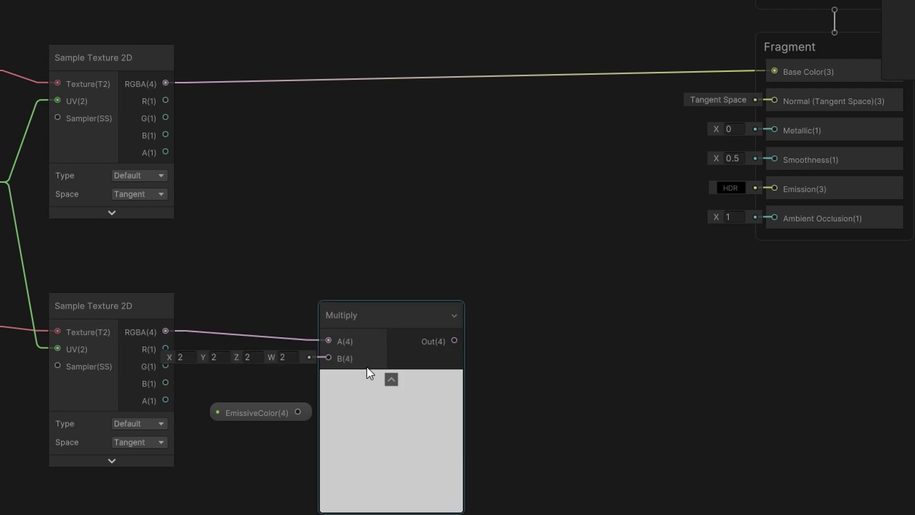
drag(298, 412, 328, 358)
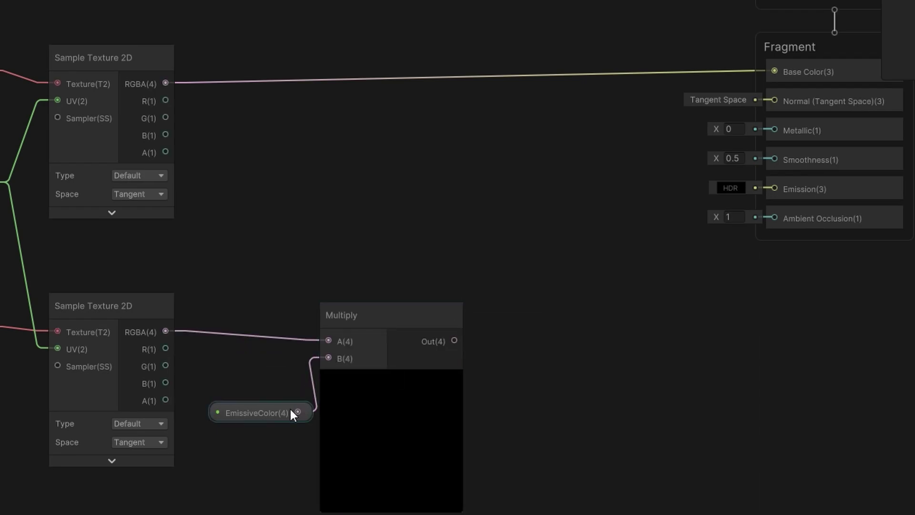
drag(290, 409, 282, 385)
drag(454, 340, 757, 190)
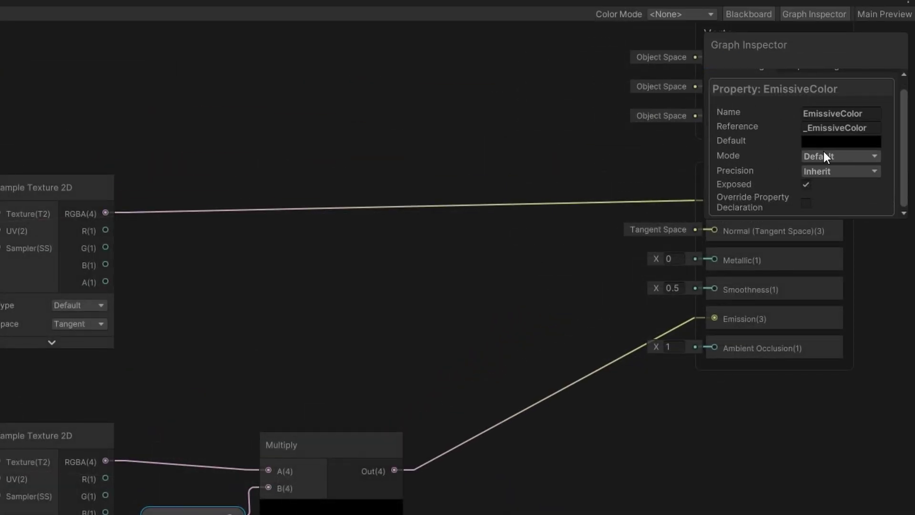
- Set the EmissiveColor property's Mode to HDR
click(825, 156)
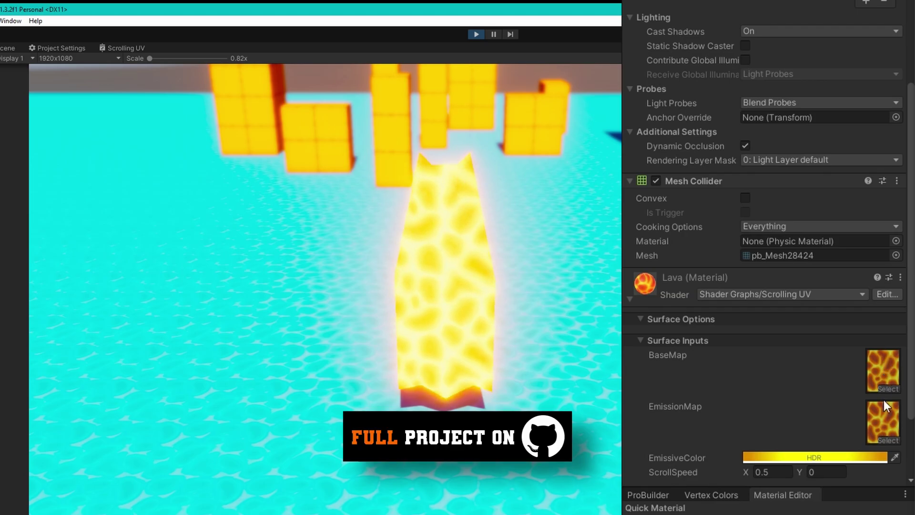
- Lower and raise the HDR intensity of the Lava material's EmissiveColor to adjust the strength of its glow
click(809, 459)
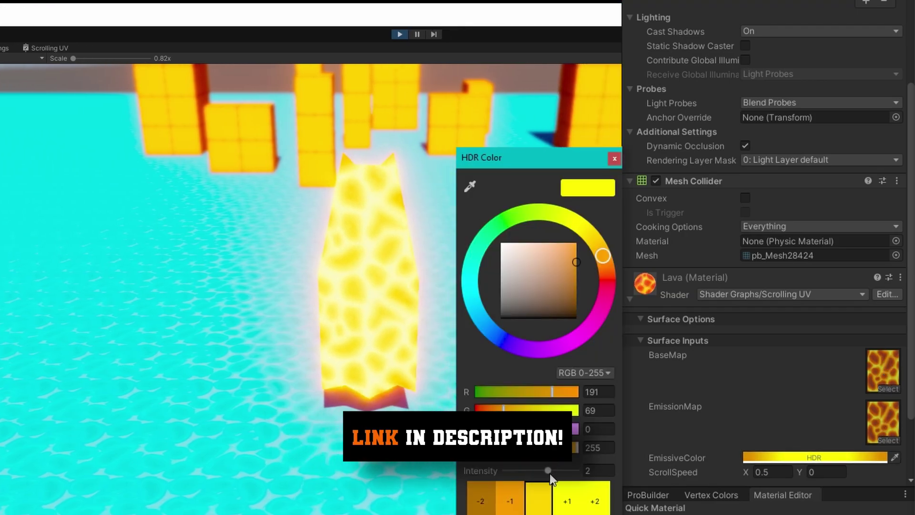
drag(547, 470, 545, 470)
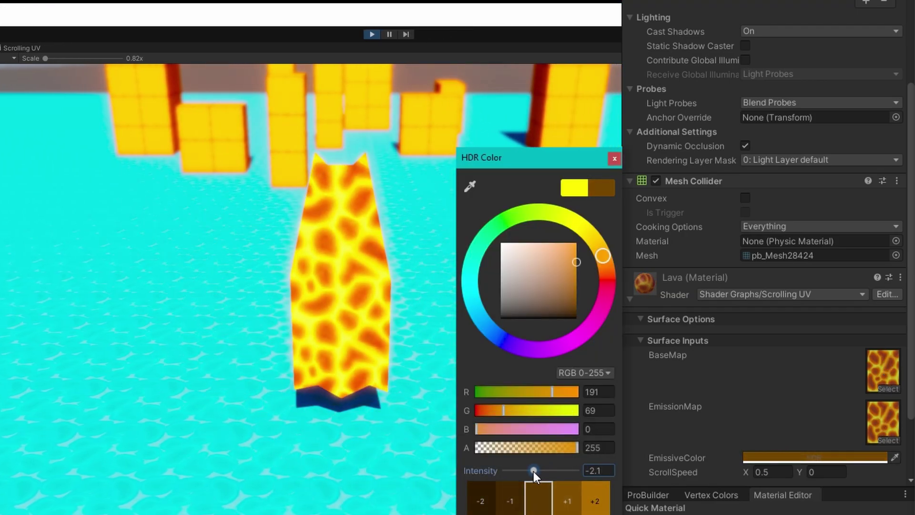
drag(506, 470, 530, 471)
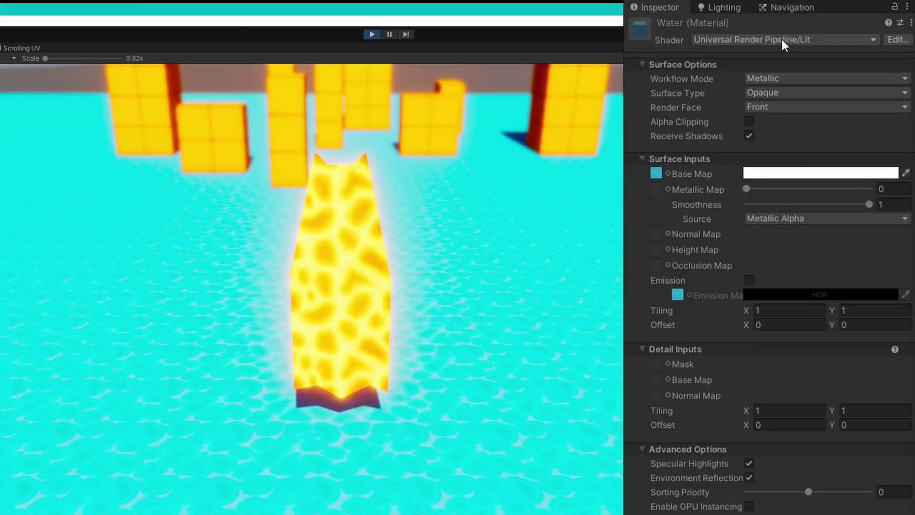
- Change the Water material's shader to Shader Graphs/Scrolling UV
click(782, 39)
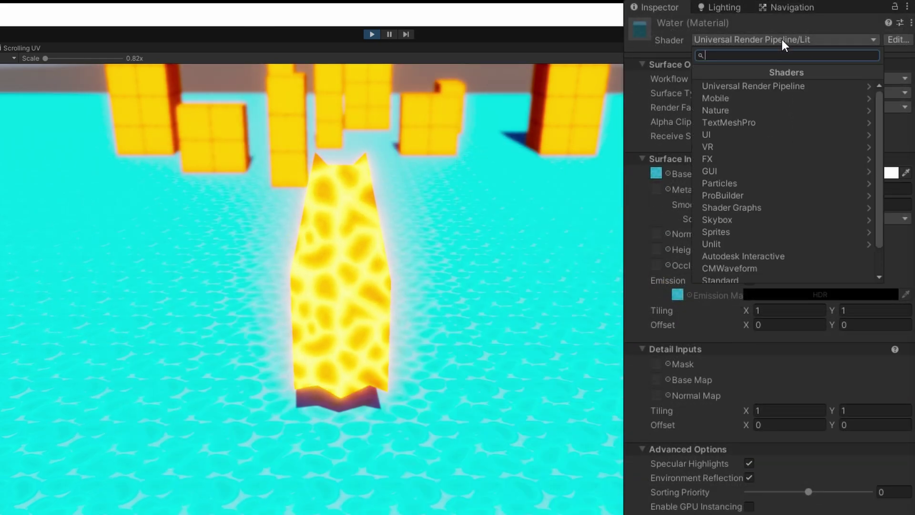
click(765, 205)
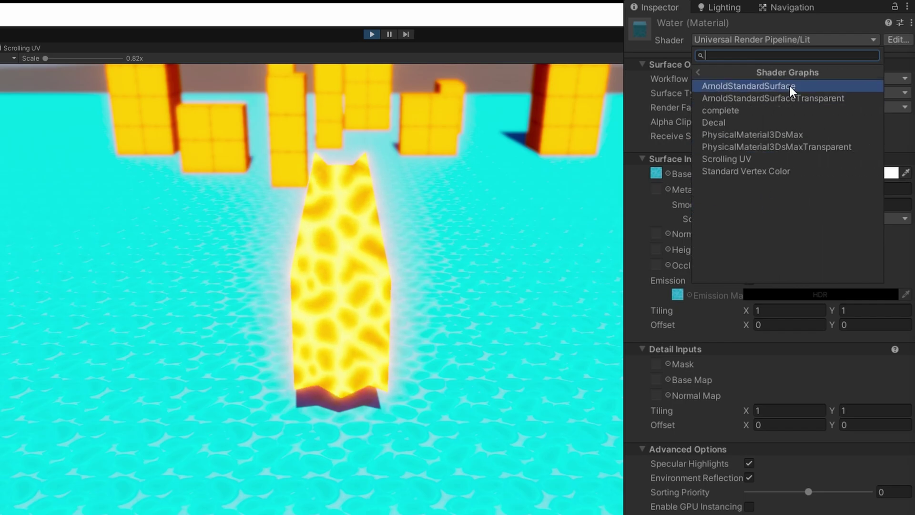
click(791, 159)
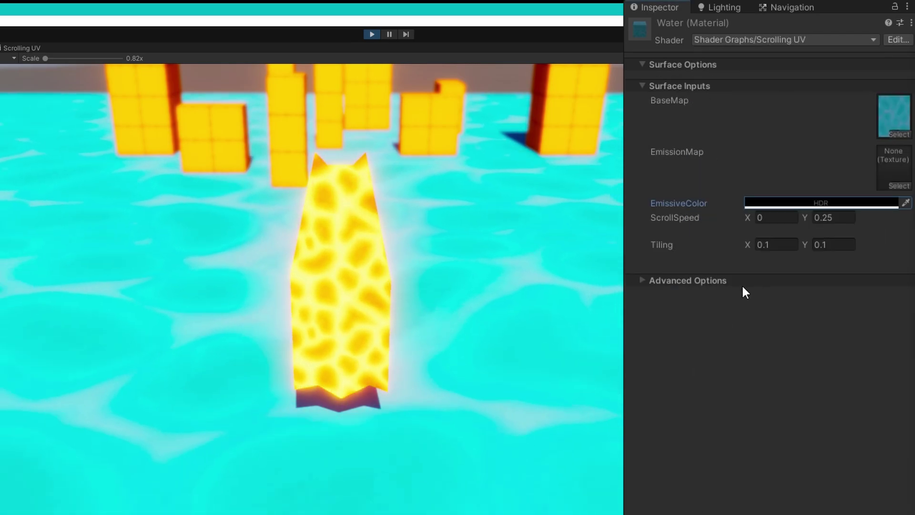